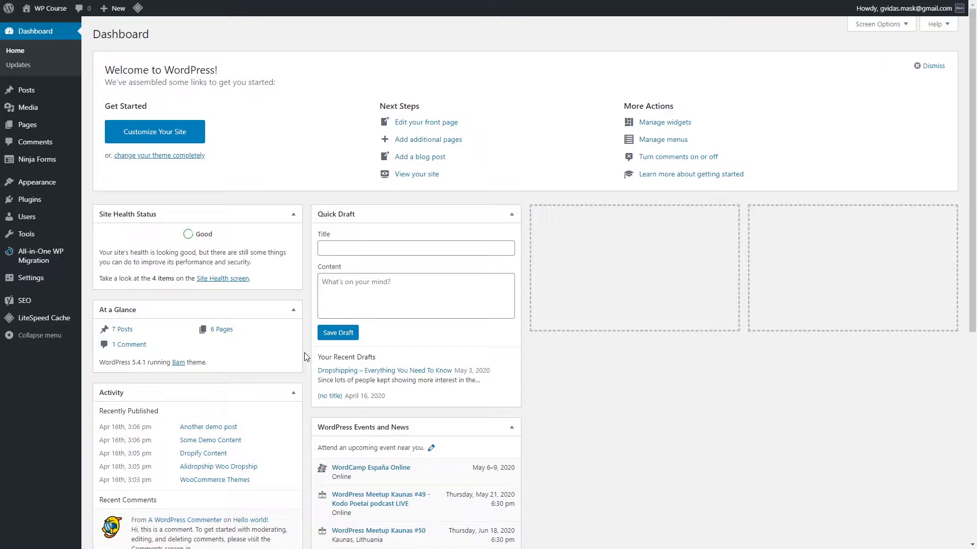
# - Create a new blog post from Posts > Add New in the admin sidebar
pyautogui.moveTo(57, 99)
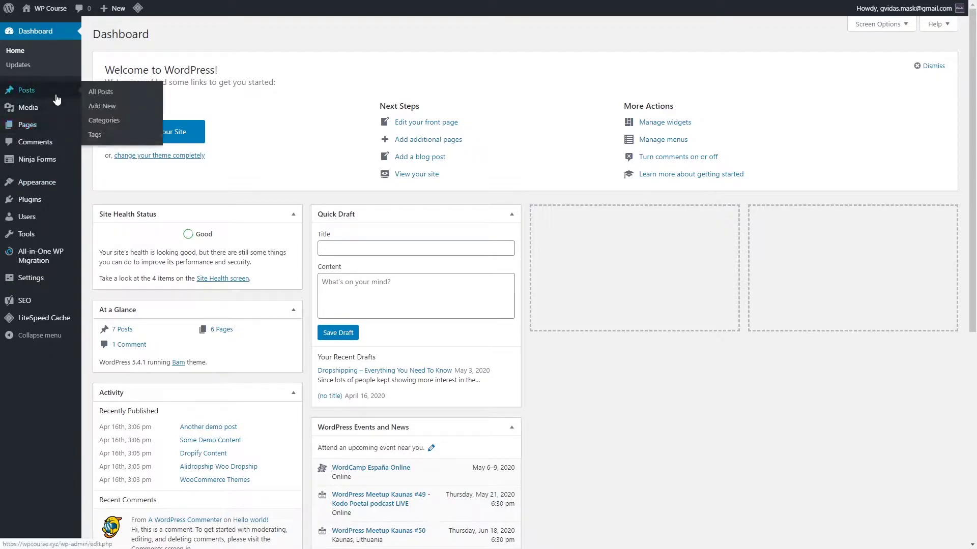
pyautogui.click(112, 106)
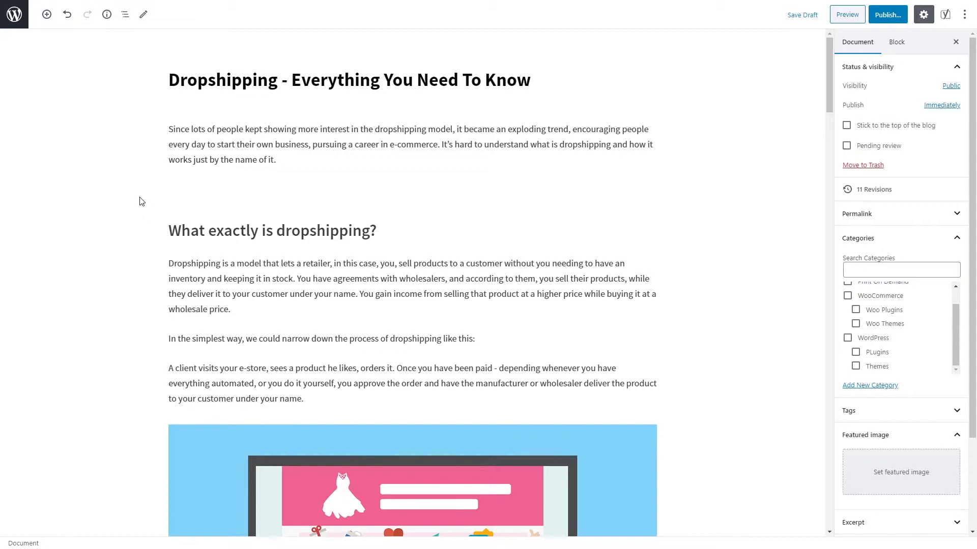
# - Scroll through the Dropshipping draft and select its intro paragraph
pyautogui.scroll(-12, 131, 190)
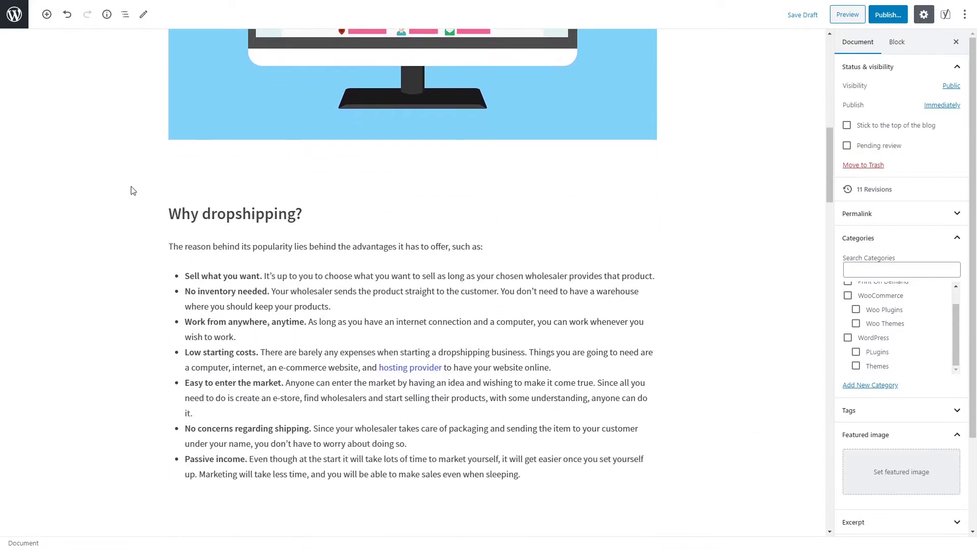
pyautogui.scroll(12, 163, 219)
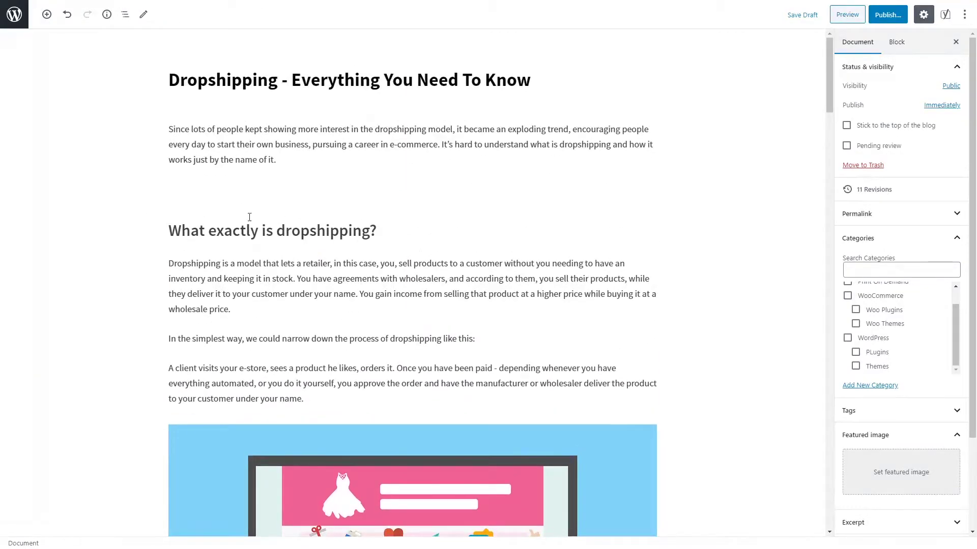
pyautogui.click(288, 158)
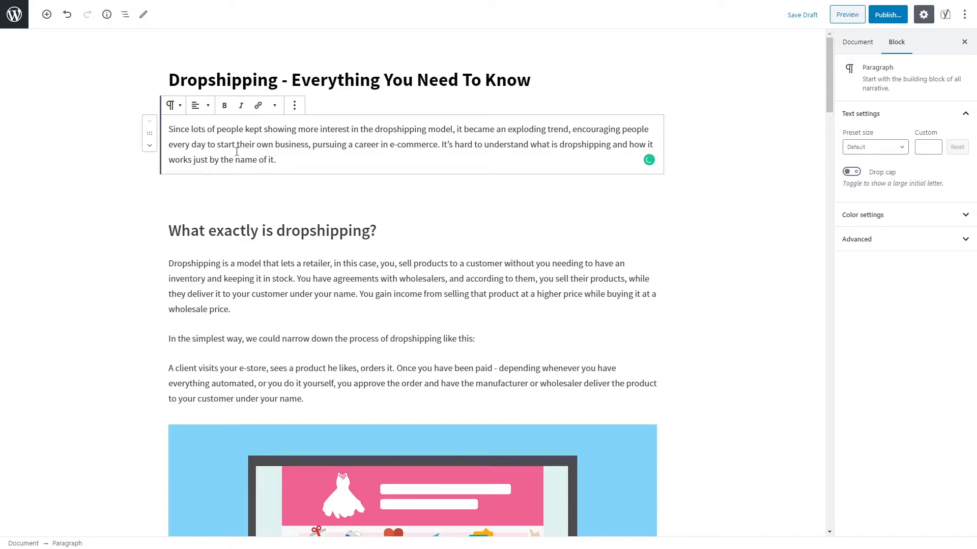
# - Insert a 46-pixel Spacer block below the intro paragraph, above 'What exactly is dropshipping?'
pyautogui.click(47, 15)
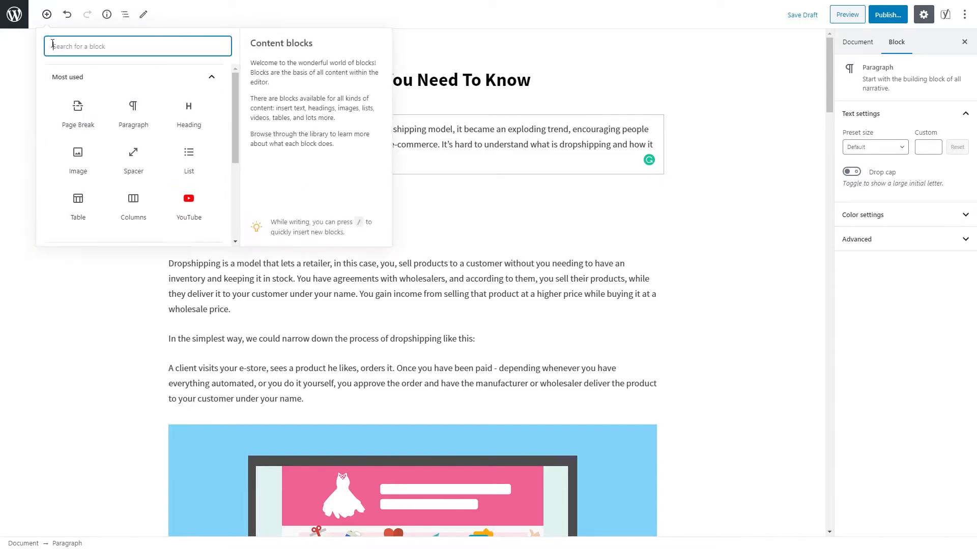
pyautogui.click(28, 85)
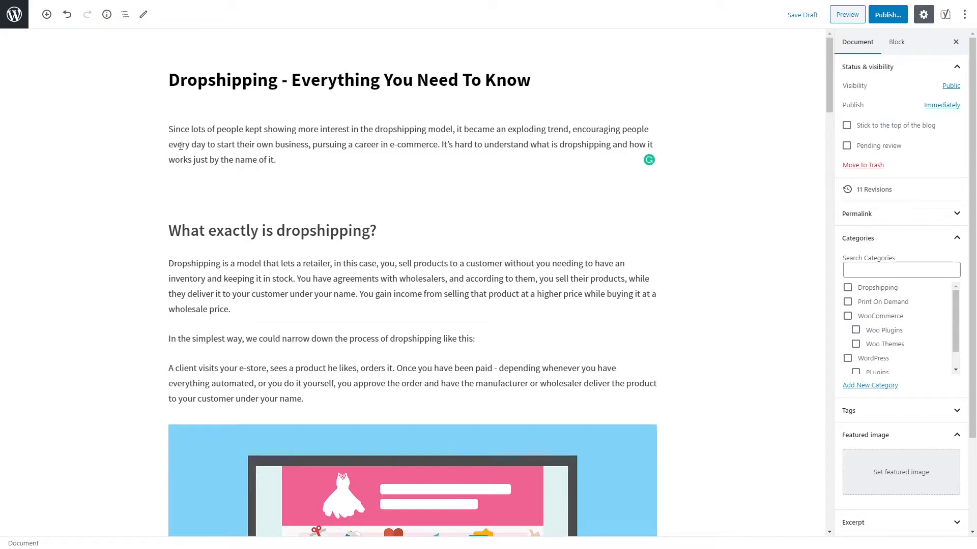
pyautogui.click(257, 147)
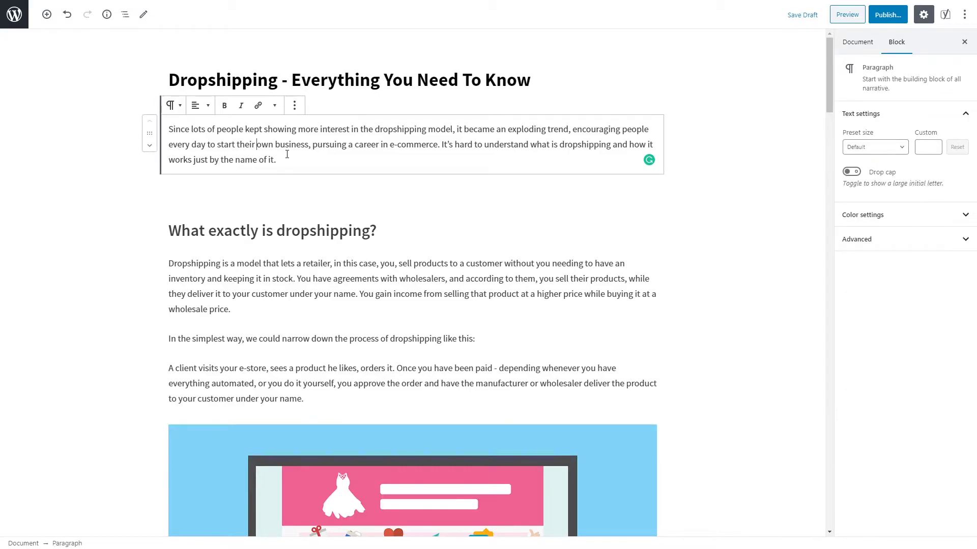
pyautogui.tripleClick(307, 230)
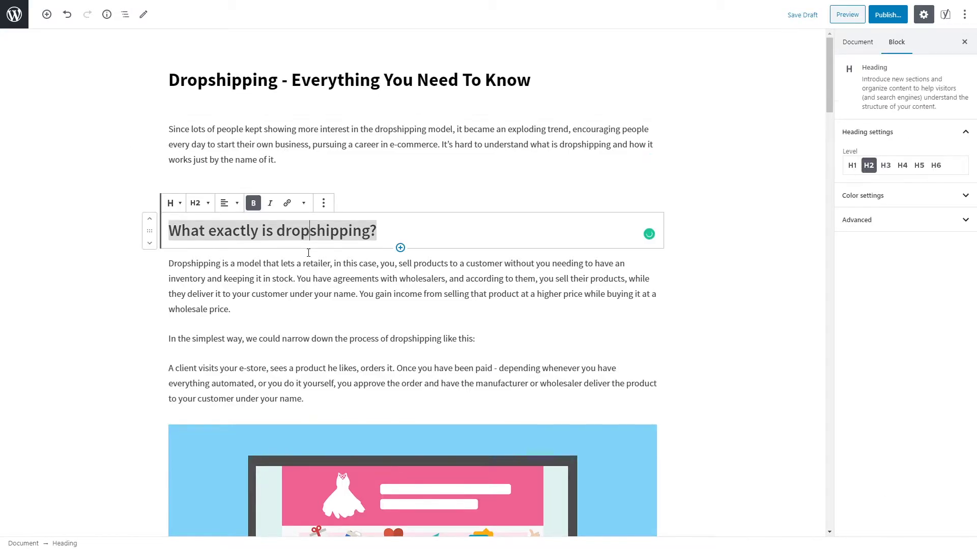
pyautogui.click(268, 309)
pyautogui.click(277, 142)
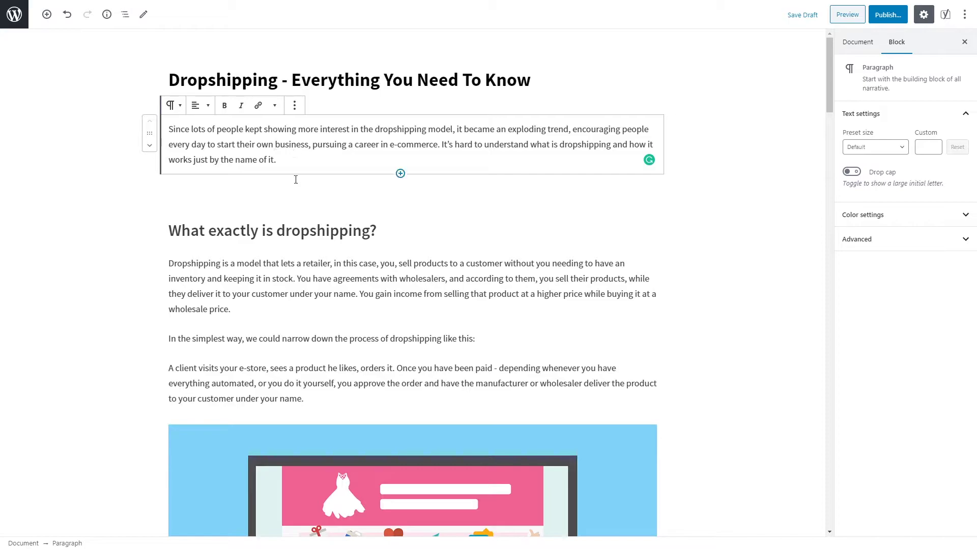
pyautogui.click(294, 198)
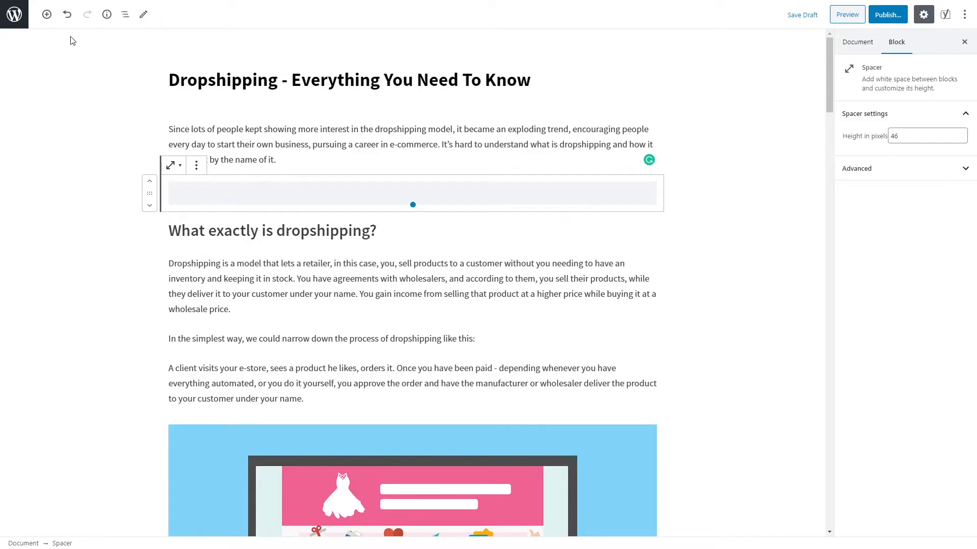
pyautogui.click(49, 19)
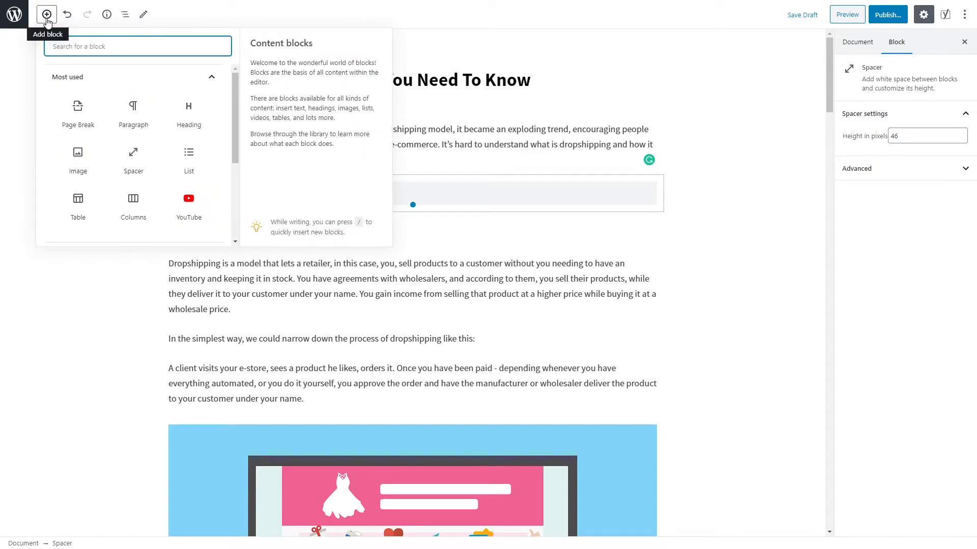
pyautogui.scroll(-1, 125, 130)
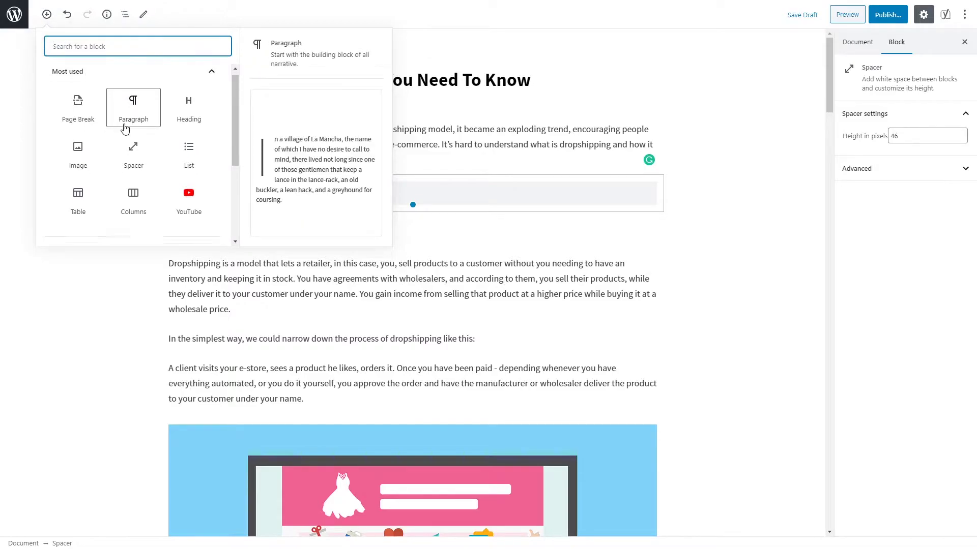
pyautogui.scroll(-2, 125, 125)
pyautogui.scroll(-1, 127, 113)
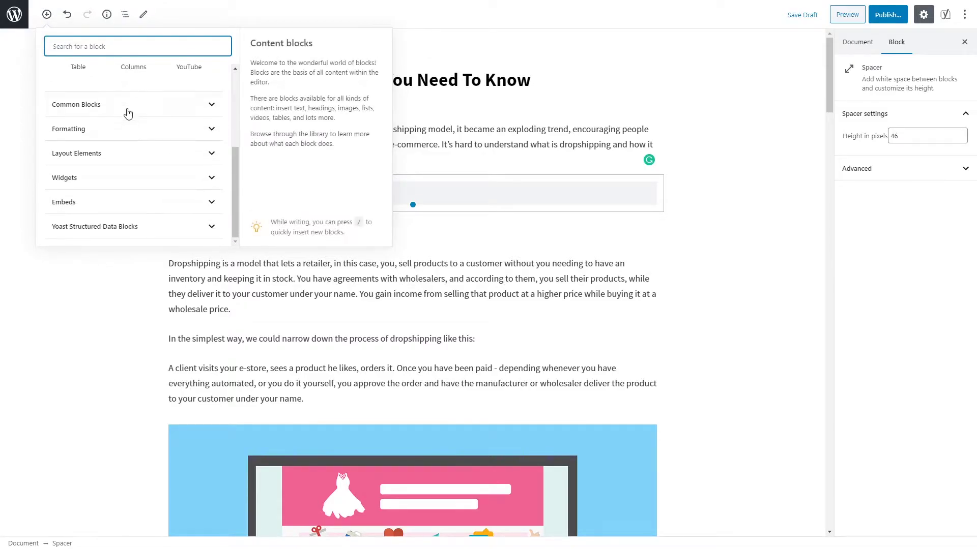
pyautogui.click(196, 154)
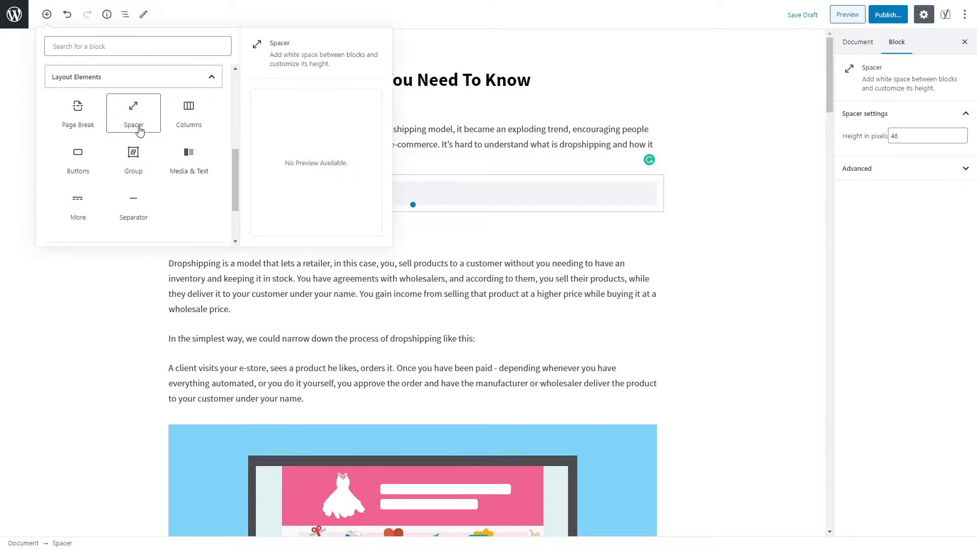
pyautogui.click(210, 81)
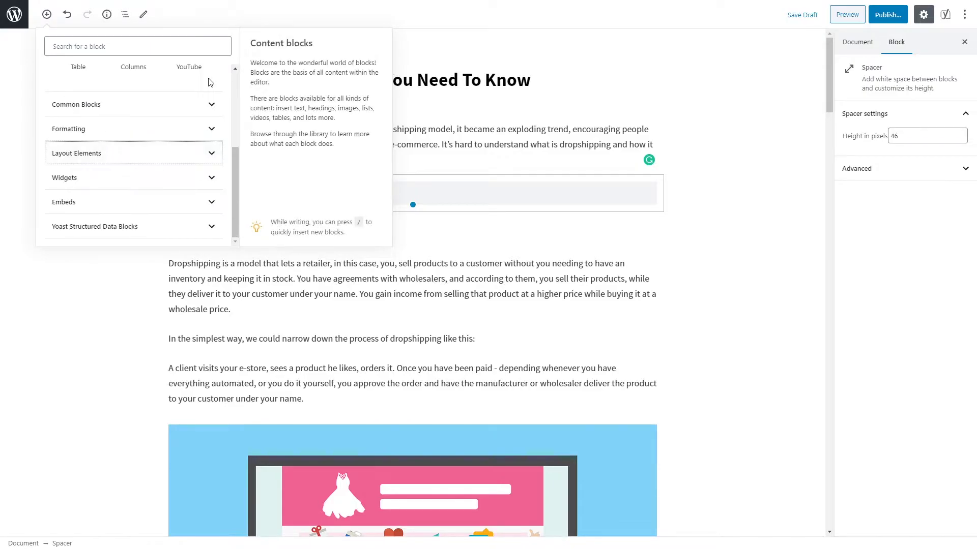
pyautogui.scroll(3, 209, 84)
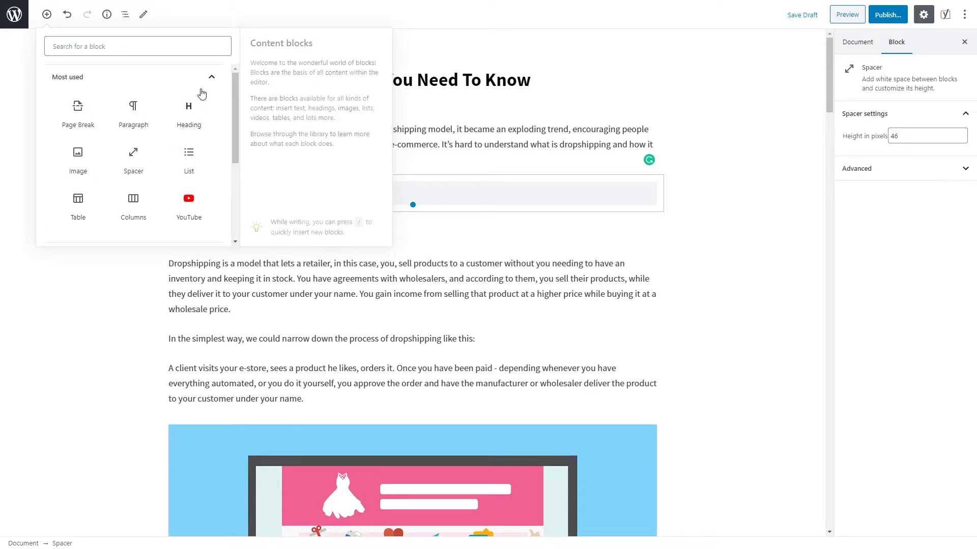
pyautogui.click(211, 80)
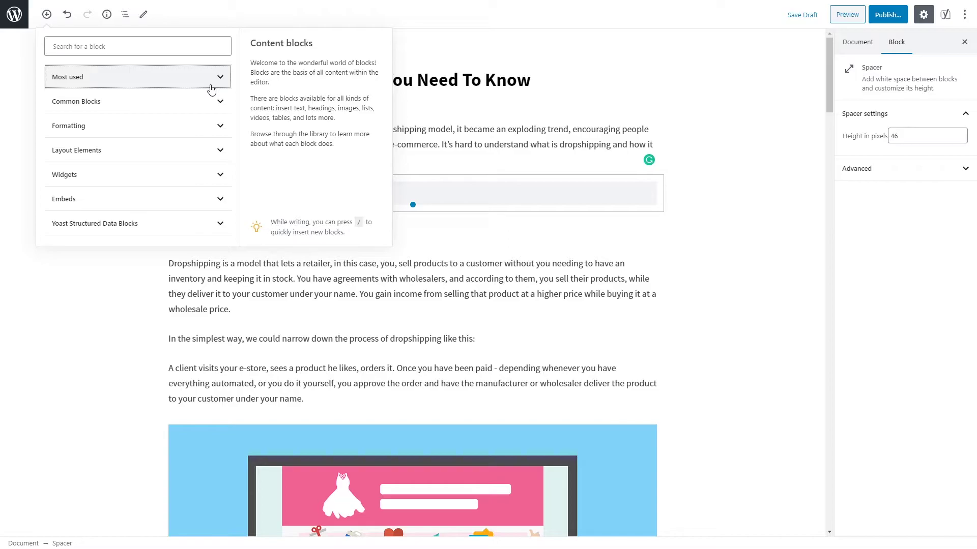
pyautogui.click(216, 201)
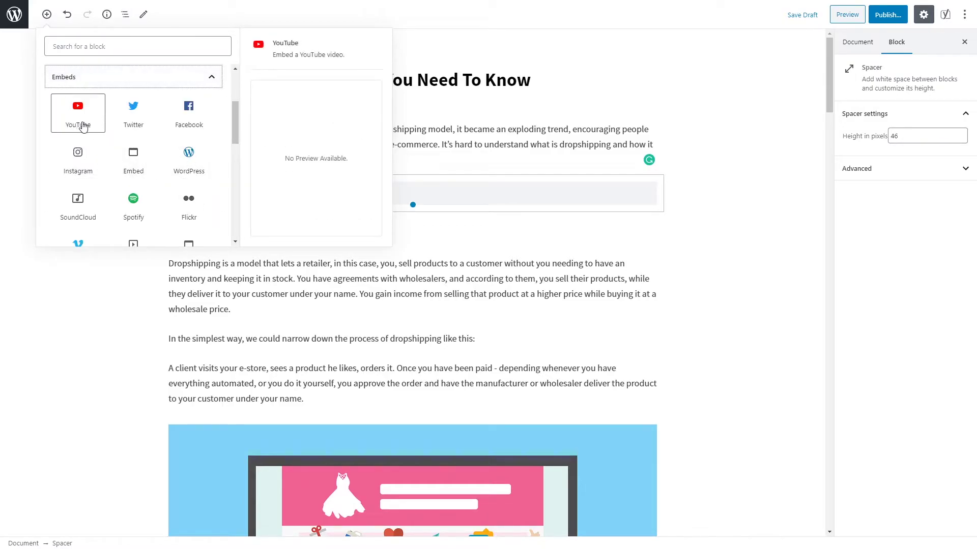
pyautogui.click(210, 80)
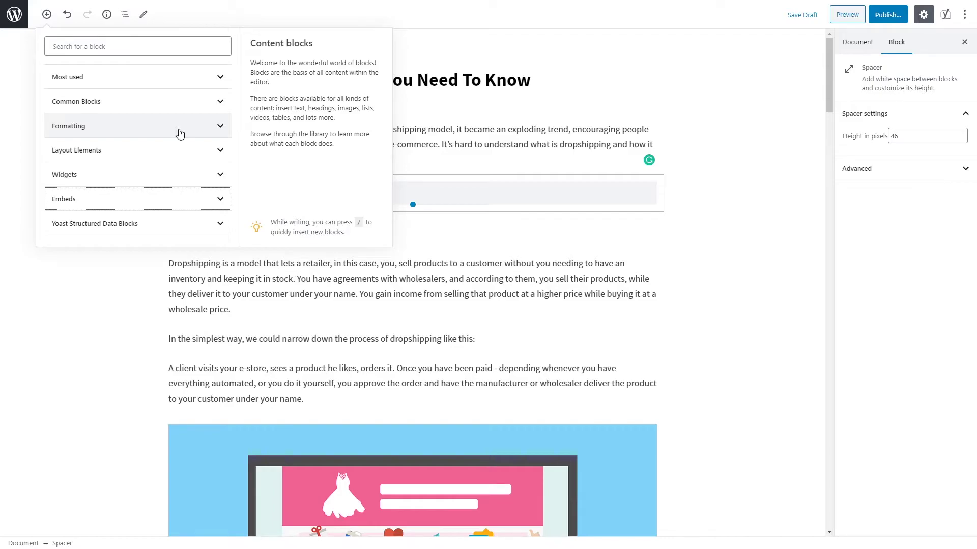
pyautogui.click(247, 278)
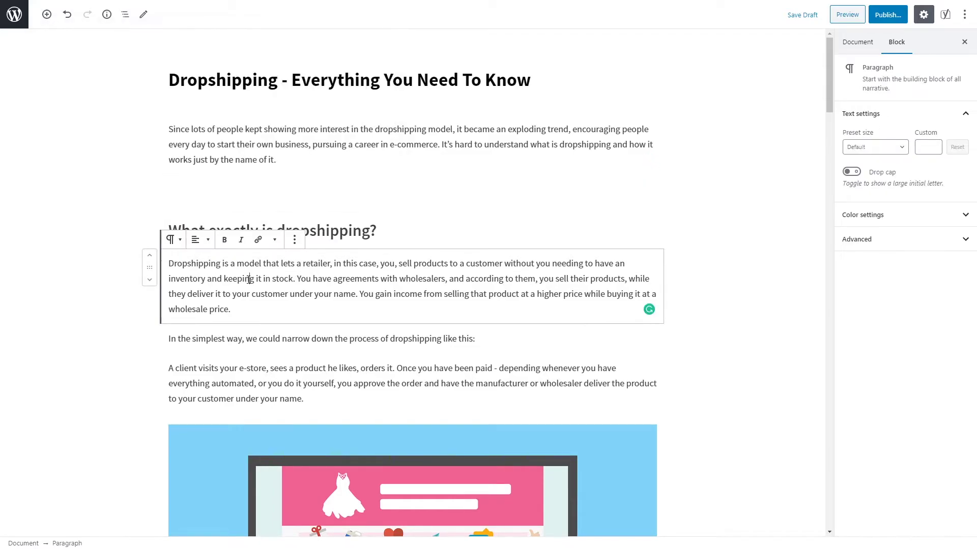
# - Keep the spacer above the heading and shrink it from 46 to 42 pixels
pyautogui.click(258, 130)
pyautogui.click(257, 196)
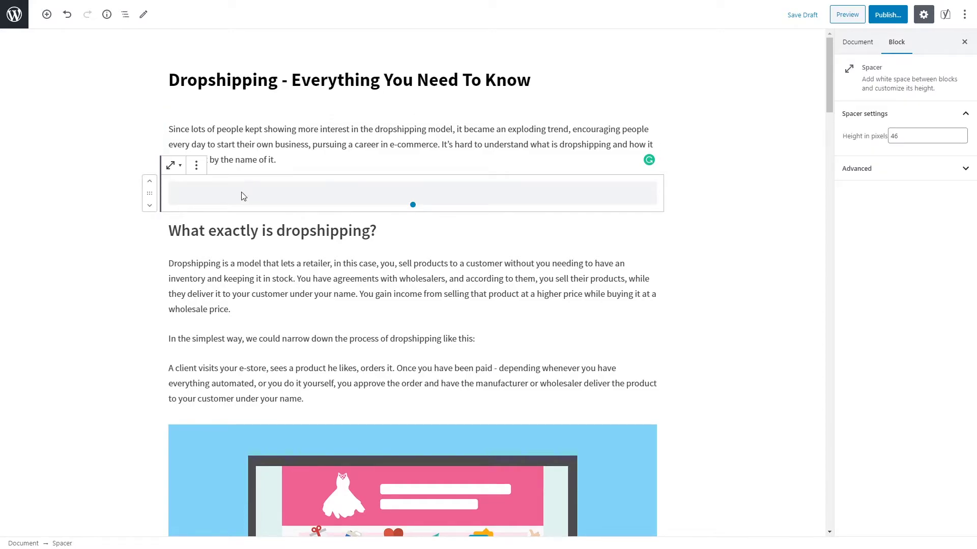
pyautogui.click(150, 205)
pyautogui.click(149, 182)
pyautogui.moveTo(151, 217)
pyautogui.mouseDown()
pyautogui.moveTo(146, 322)
pyautogui.moveTo(135, 219)
pyautogui.mouseUp()
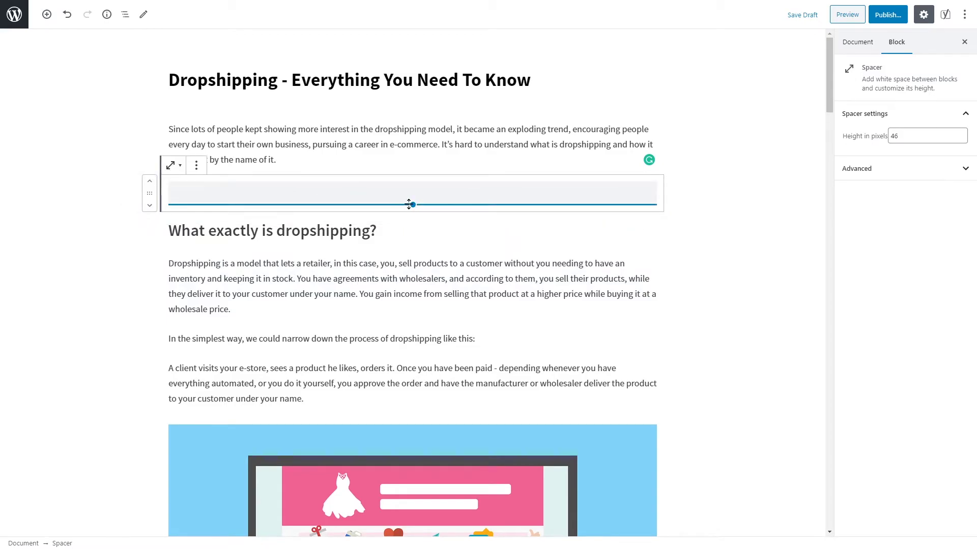
pyautogui.moveTo(413, 203)
pyautogui.mouseDown()
pyautogui.moveTo(412, 194)
pyautogui.moveTo(413, 202)
pyautogui.mouseUp()
# - Duplicate the spacer, then remove the extra copy so only one remains
pyautogui.click(196, 165)
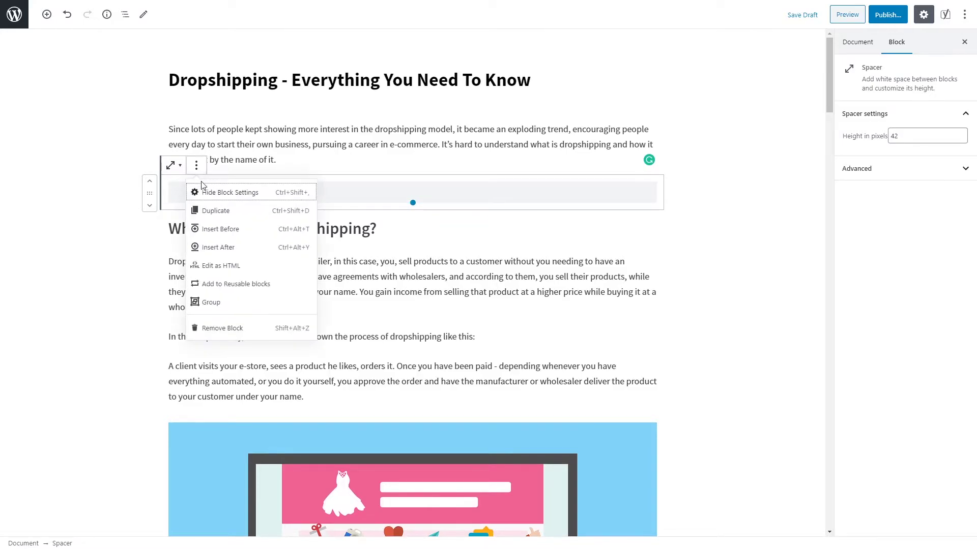
pyautogui.click(215, 210)
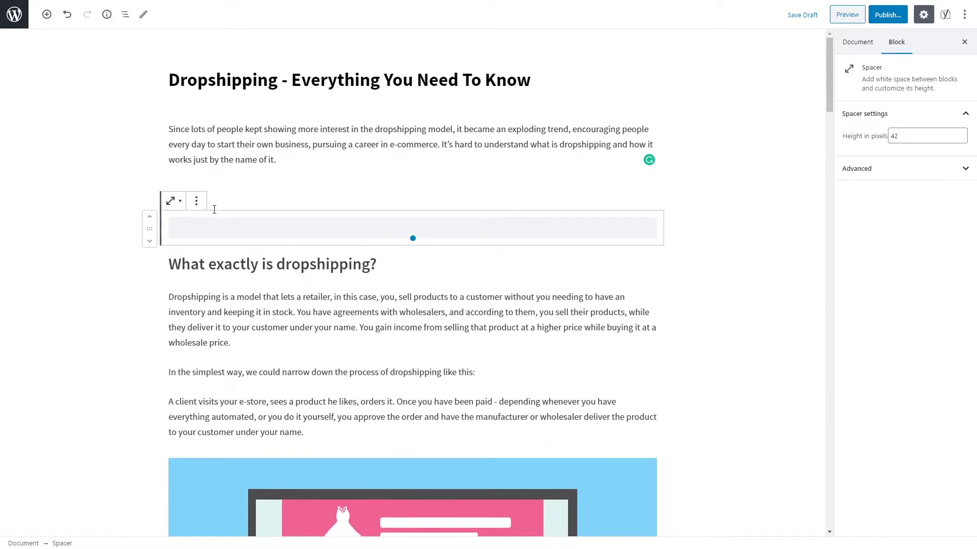
pyautogui.click(200, 207)
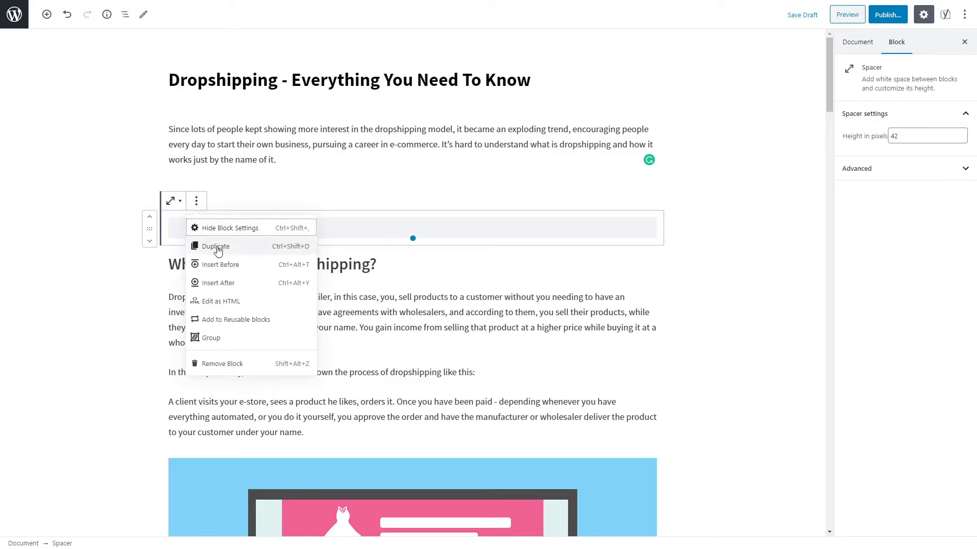
pyautogui.click(230, 363)
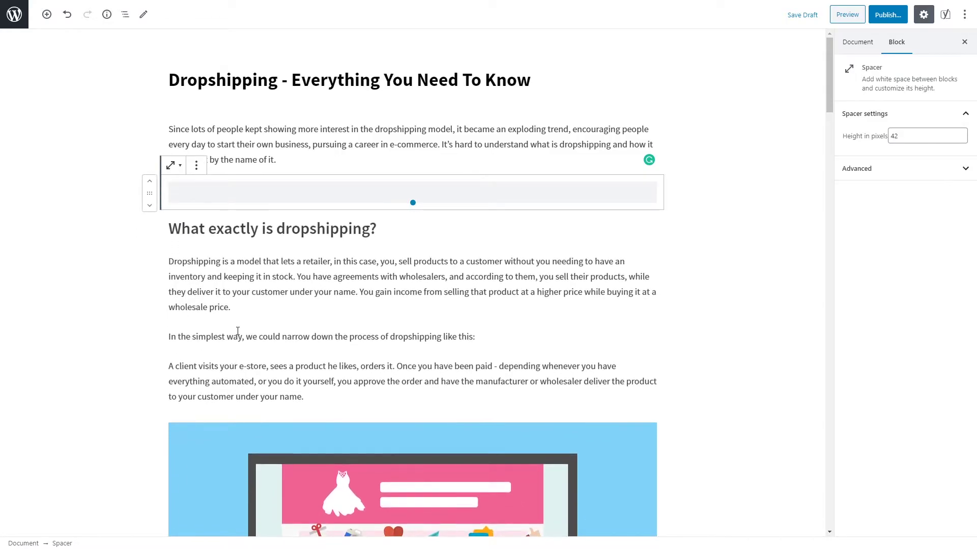
# - Inspect the heading's H2 level options without changing it, then select the paragraph below
pyautogui.click(236, 145)
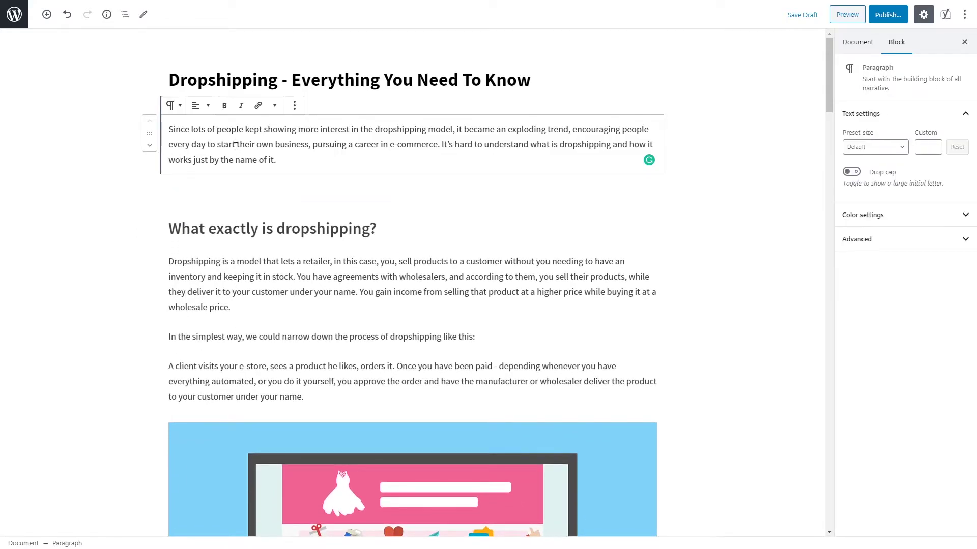
pyautogui.tripleClick(259, 225)
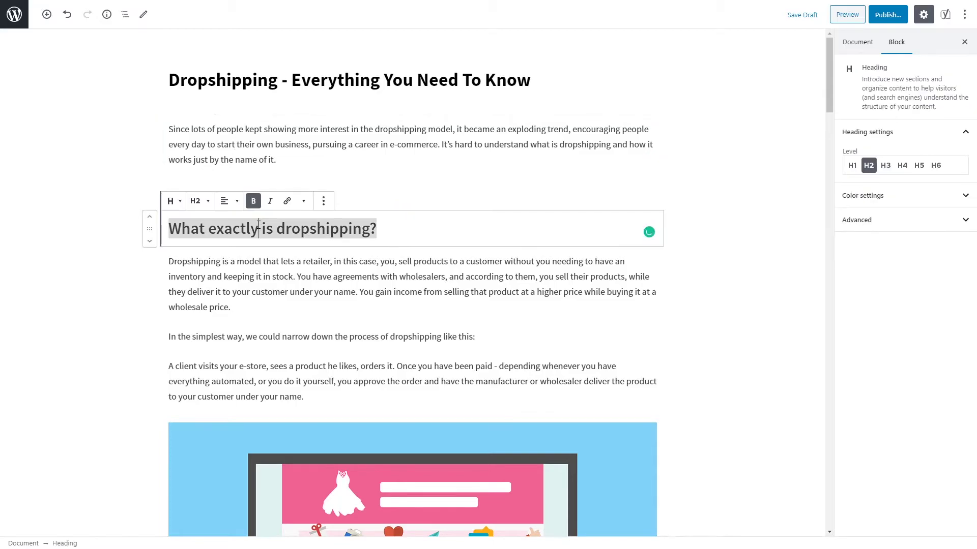
pyautogui.click(202, 207)
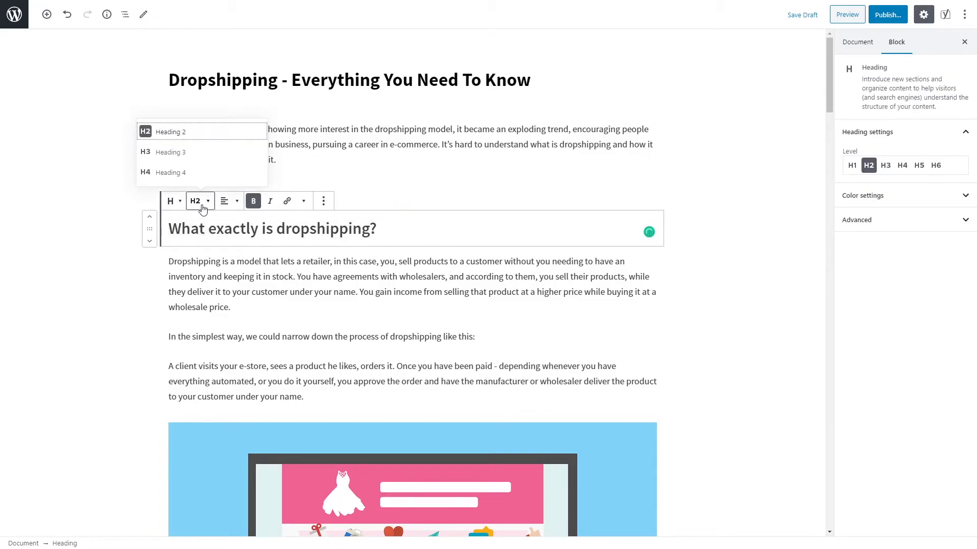
pyautogui.click(205, 207)
pyautogui.click(216, 270)
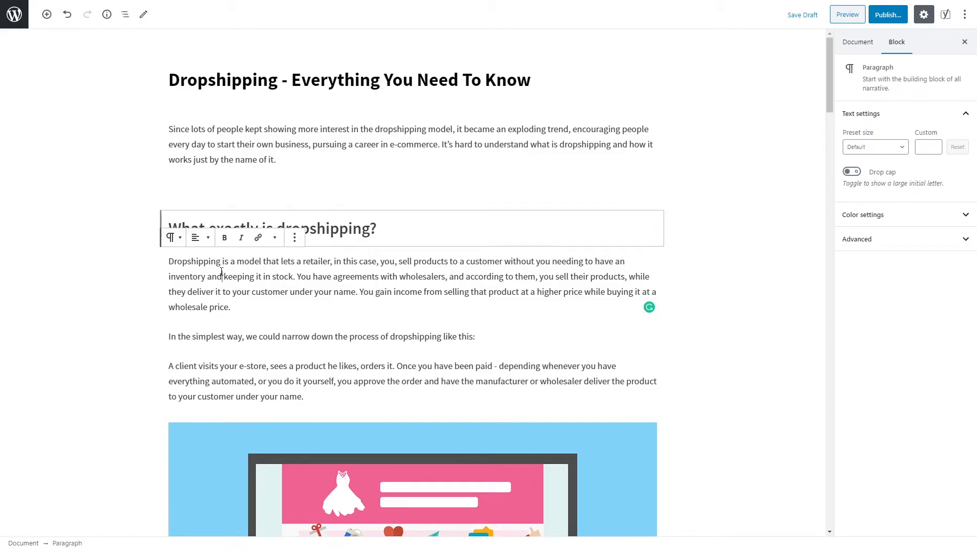
# - Review the monitor shop illustration and 'Why dropshipping?' bullet list, bringing up the block library
pyautogui.scroll(-7, 252, 245)
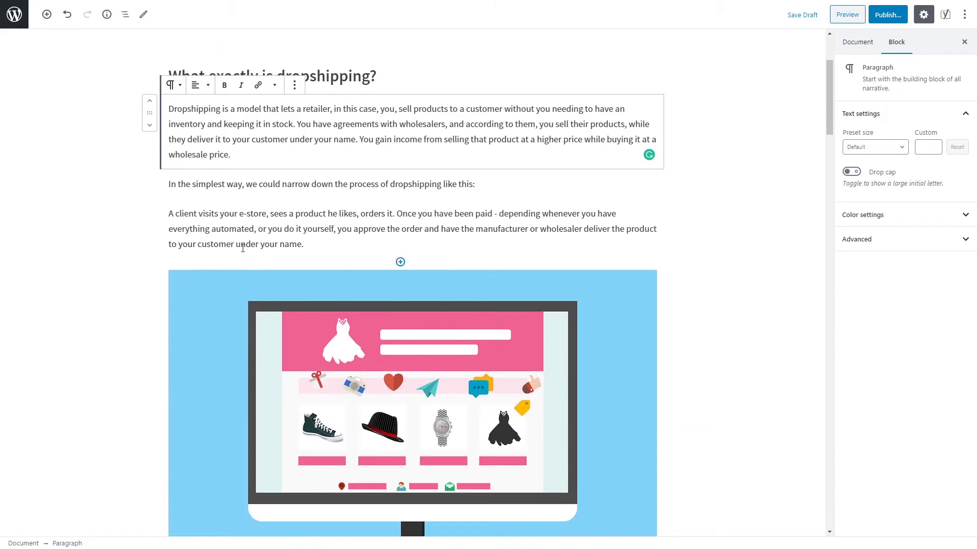
pyautogui.click(288, 198)
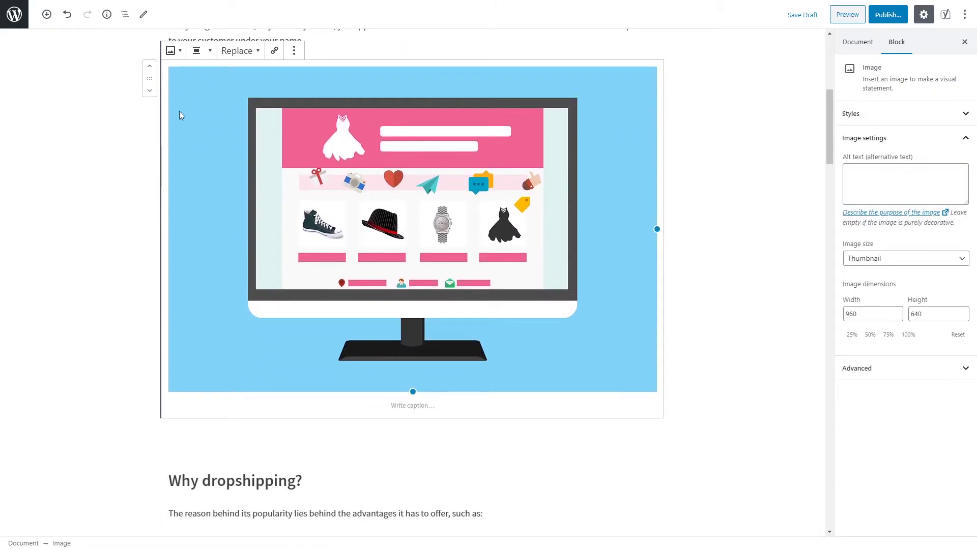
pyautogui.click(46, 15)
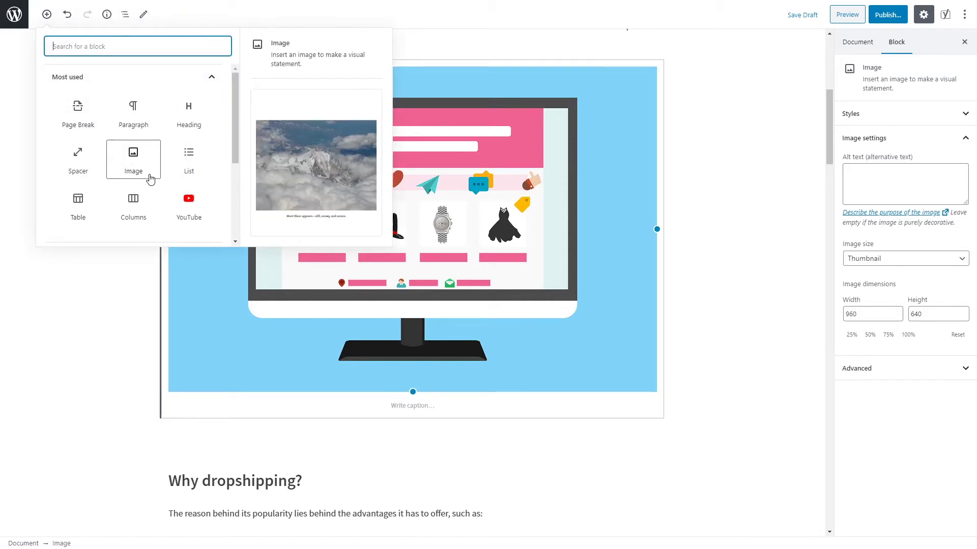
pyautogui.click(46, 14)
pyautogui.scroll(-2, 152, 198)
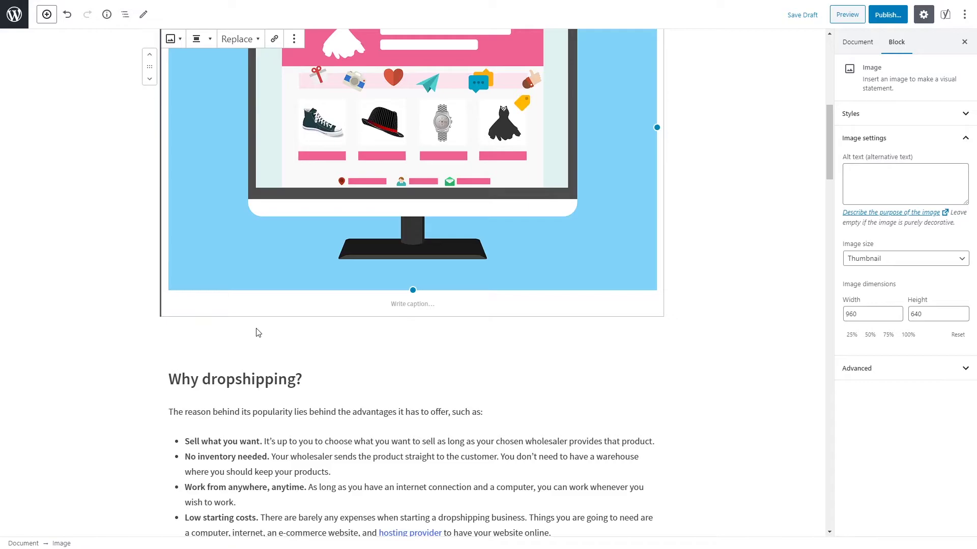
pyautogui.scroll(-4, 257, 333)
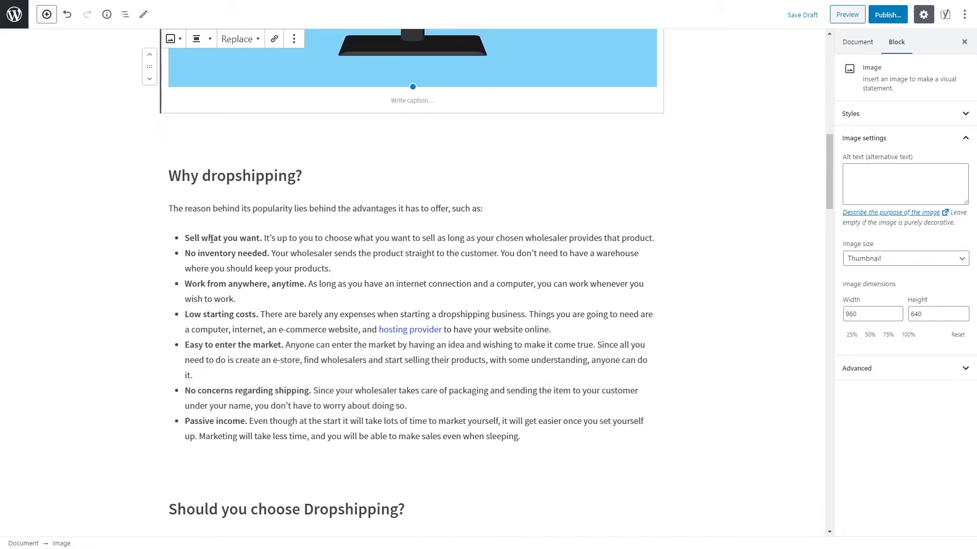
pyautogui.click(211, 239)
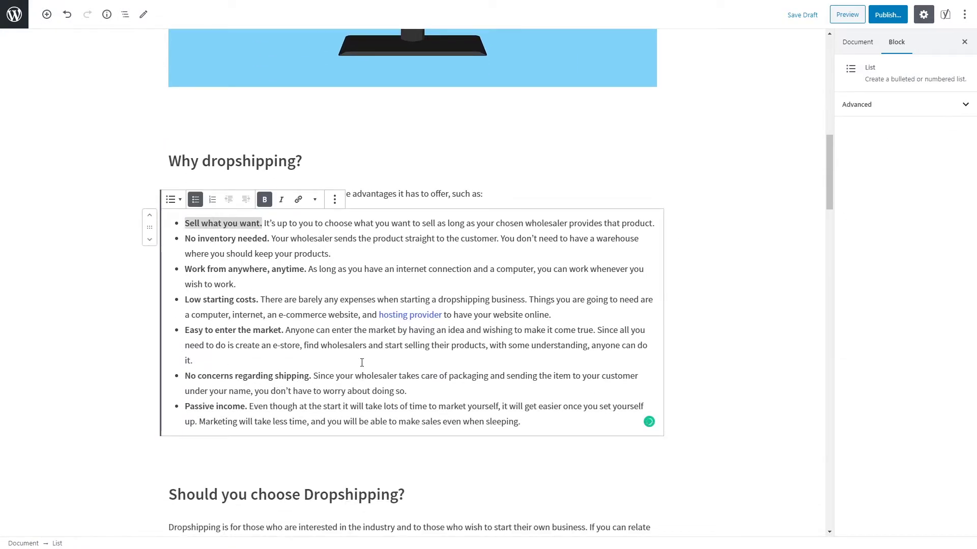
pyautogui.click(47, 14)
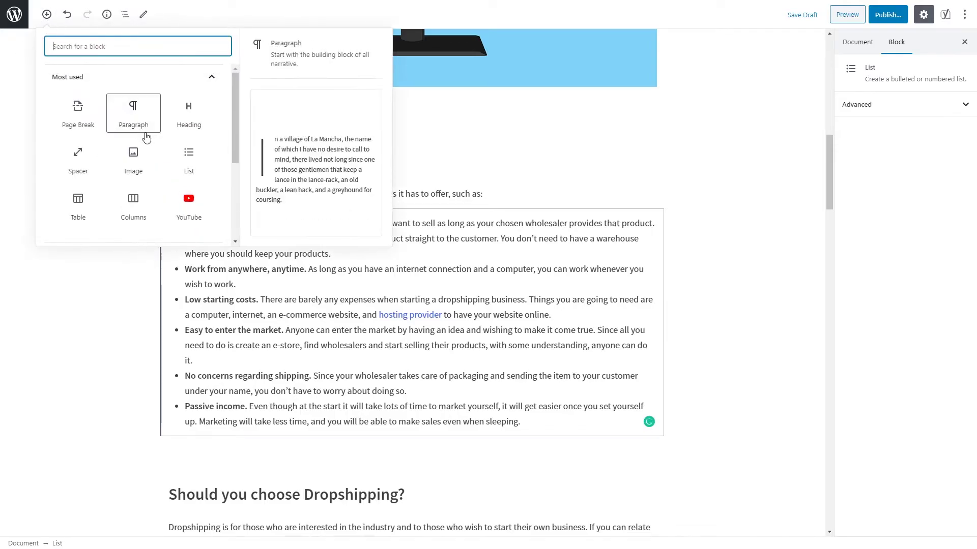
# - Select the shopping woman illustration and the Shopify vs WooCommerce table further down
pyautogui.click(46, 14)
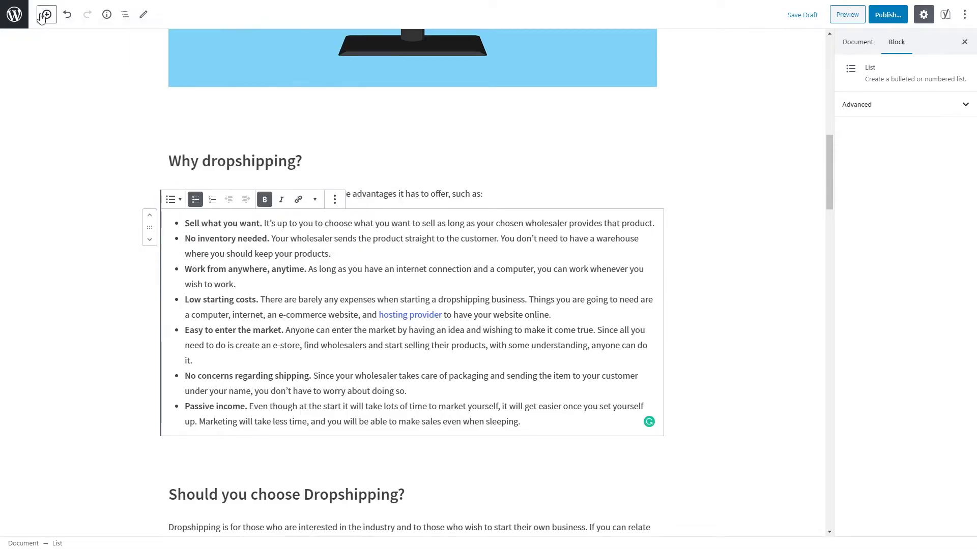
pyautogui.scroll(-1, 192, 183)
pyautogui.scroll(-11, 193, 184)
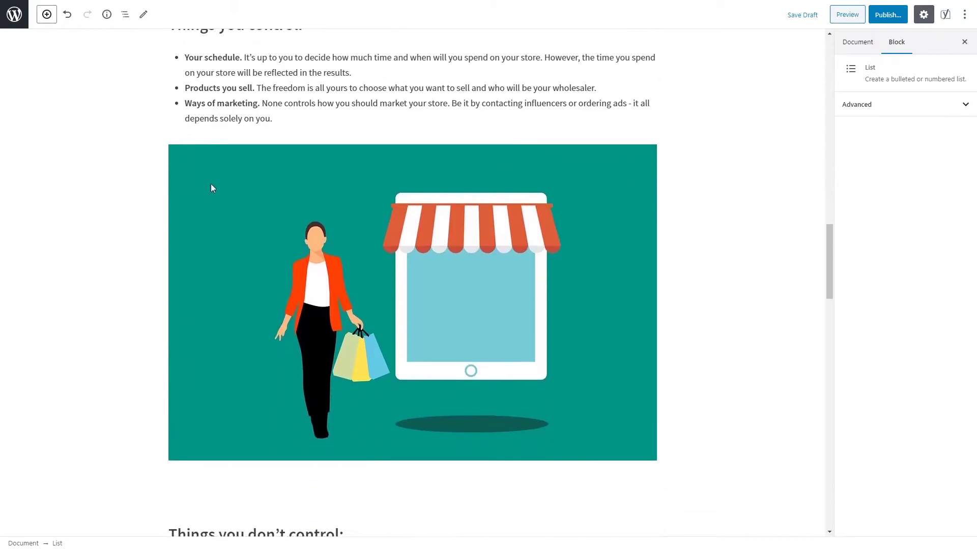
pyautogui.click(314, 270)
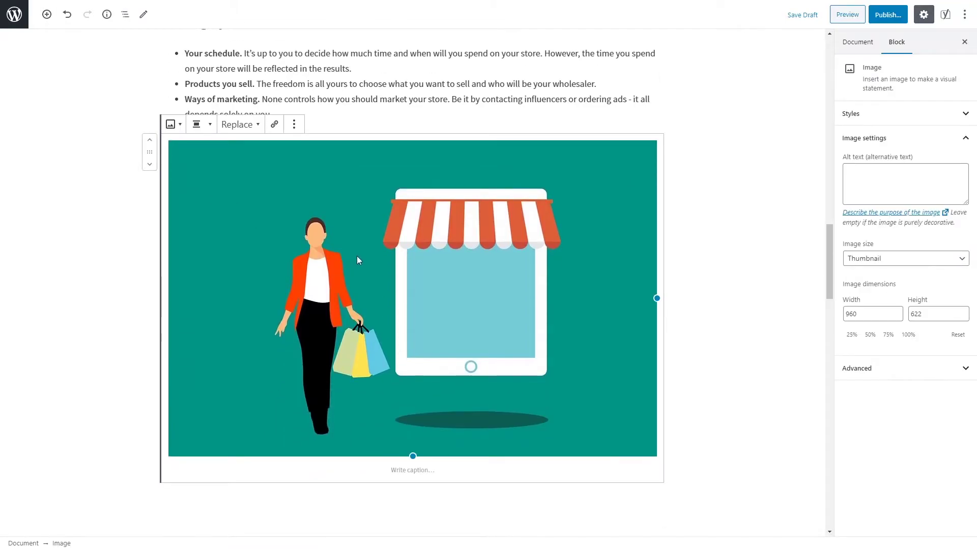
pyautogui.scroll(-3, 356, 255)
pyautogui.scroll(-4, 355, 258)
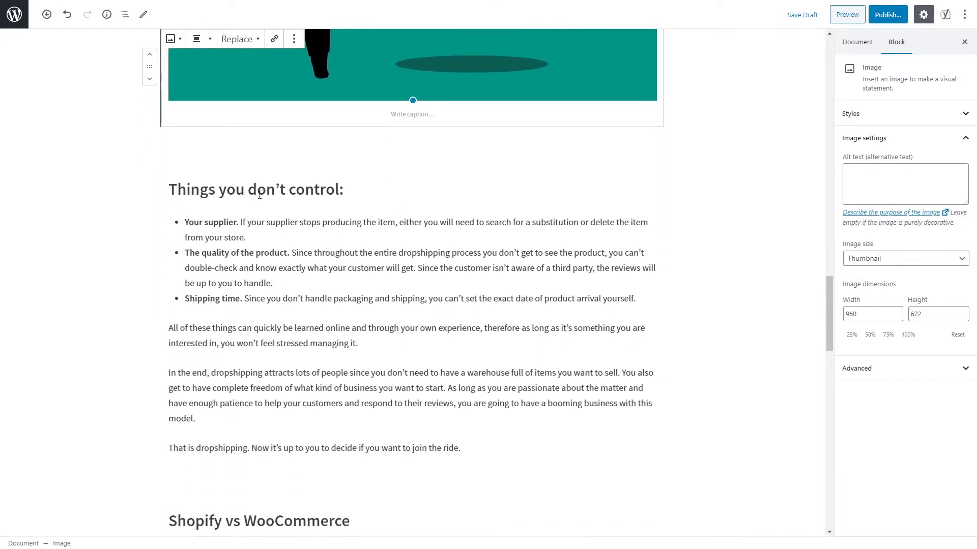
pyautogui.scroll(-6, 260, 195)
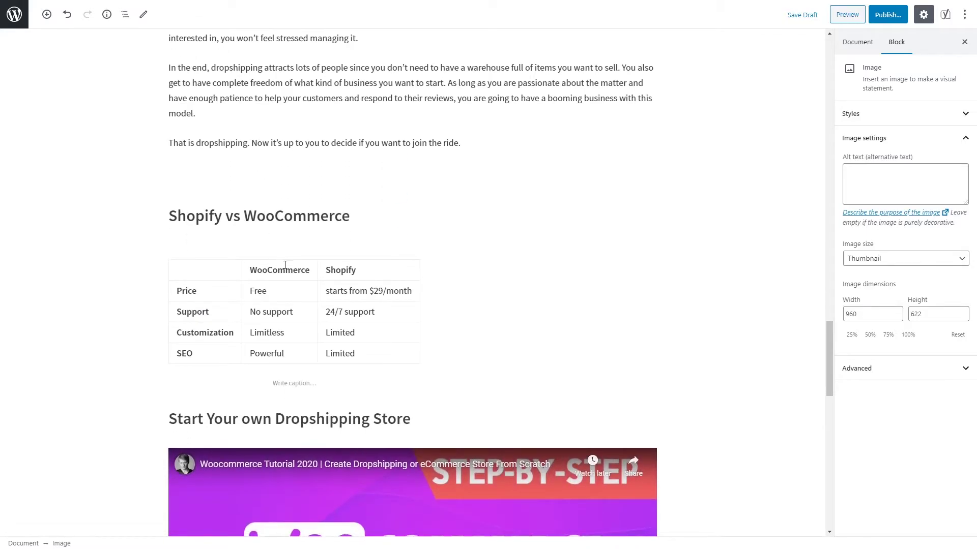
pyautogui.click(308, 329)
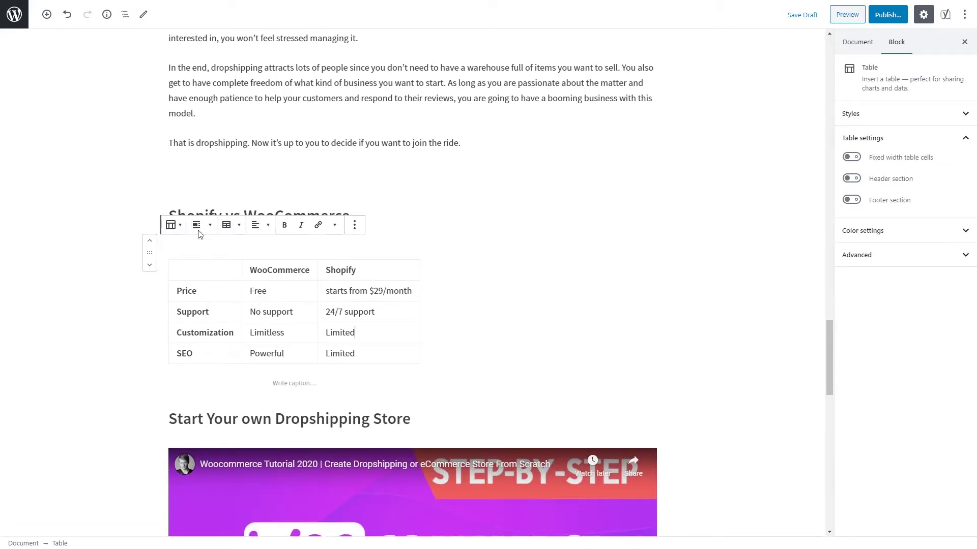
# - Expand and collapse the Formatting category in the block library, then close it unused
pyautogui.click(46, 14)
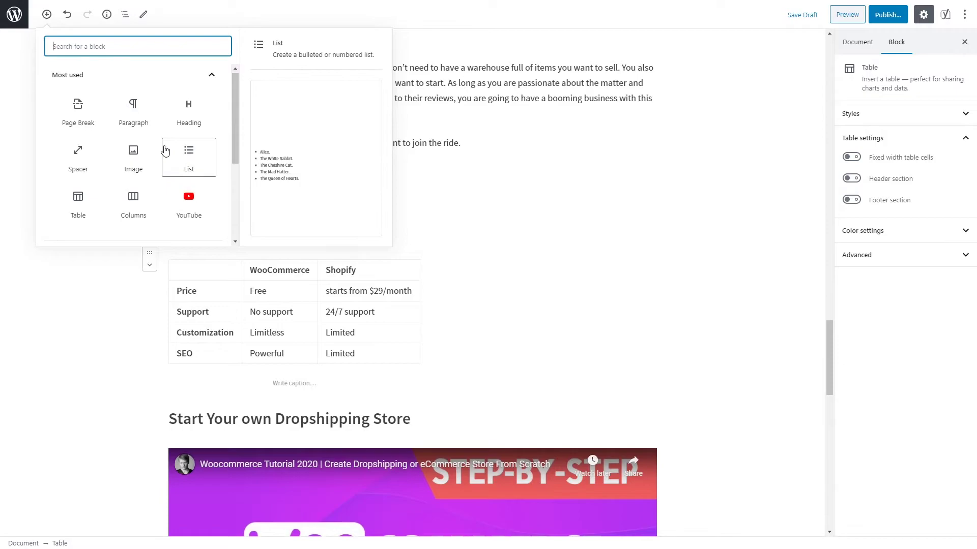
pyautogui.scroll(-3, 168, 152)
pyautogui.click(212, 127)
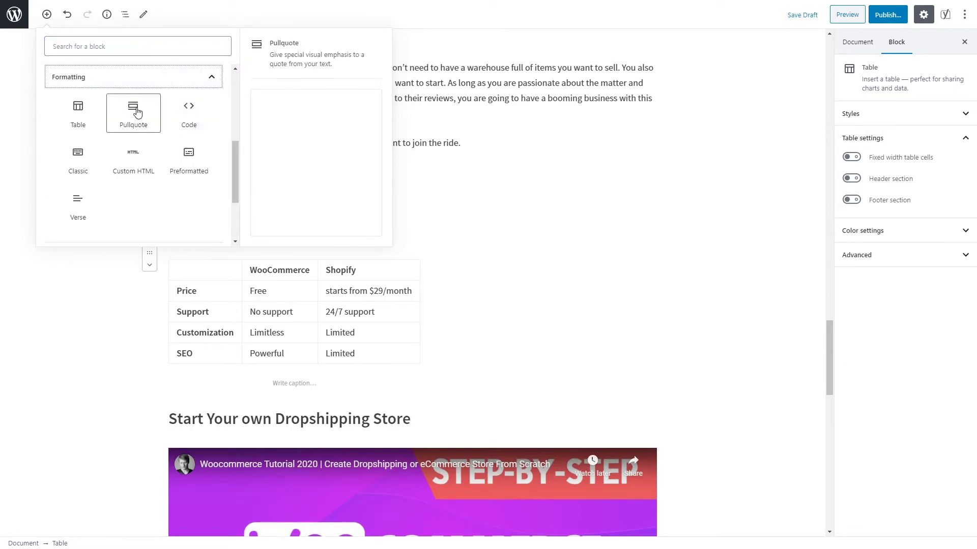
pyautogui.click(211, 77)
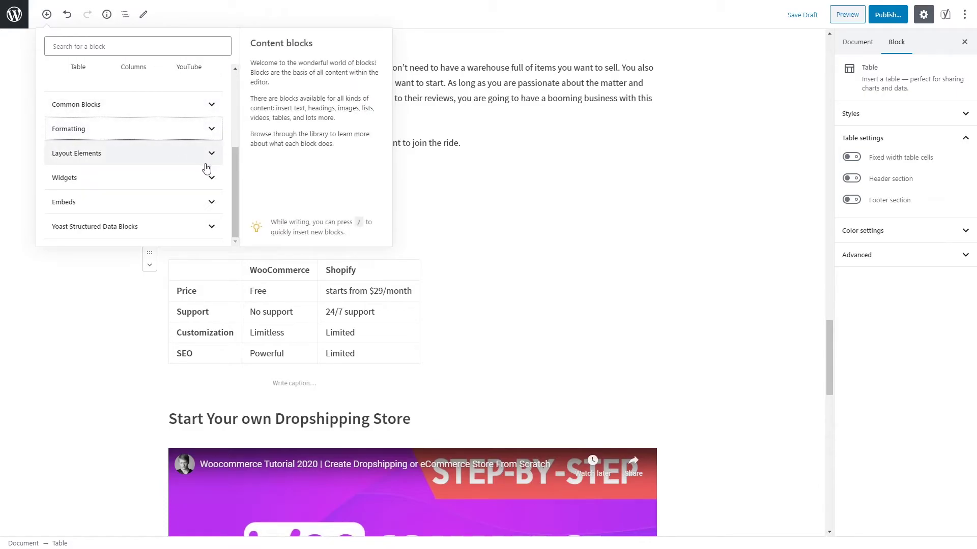
pyautogui.click(47, 14)
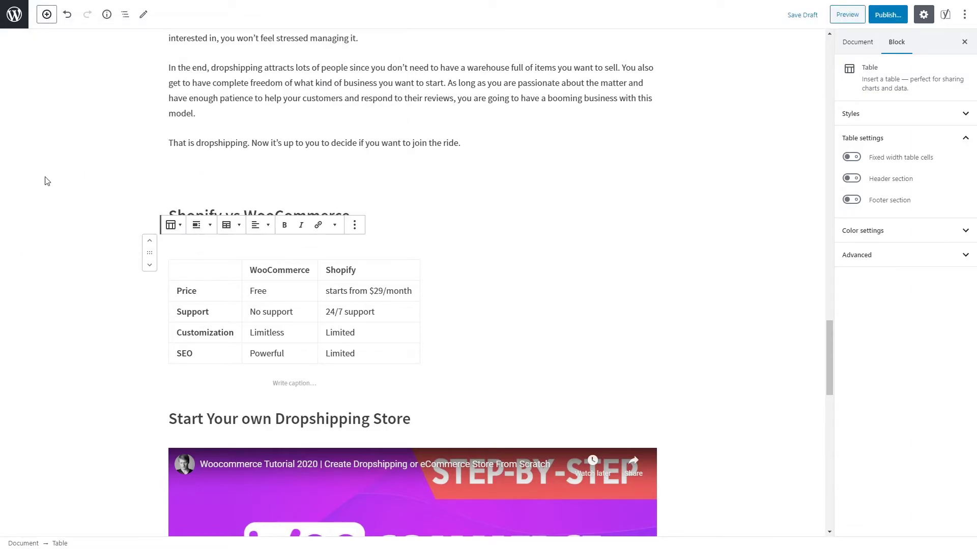
pyautogui.scroll(-5, 89, 188)
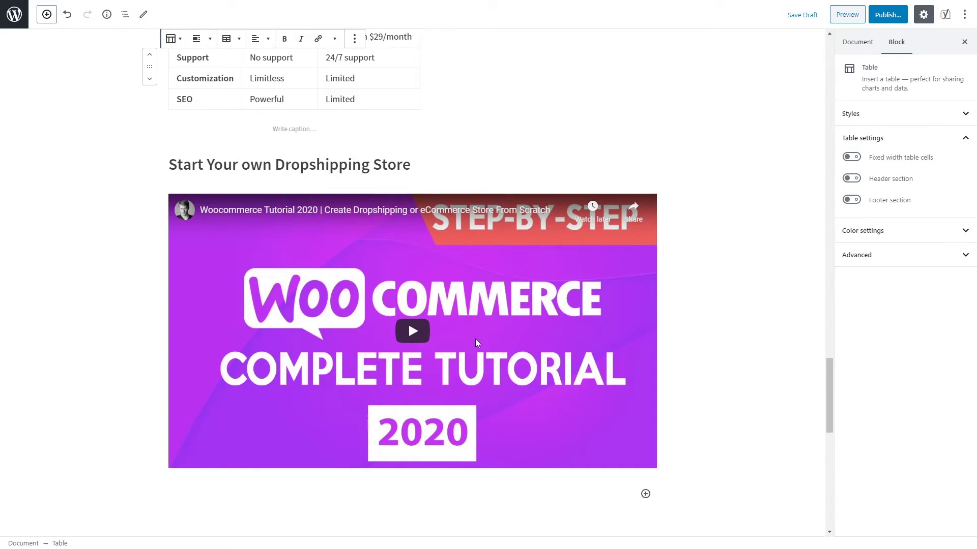
pyautogui.scroll(-3, 475, 338)
pyautogui.scroll(-6, 476, 339)
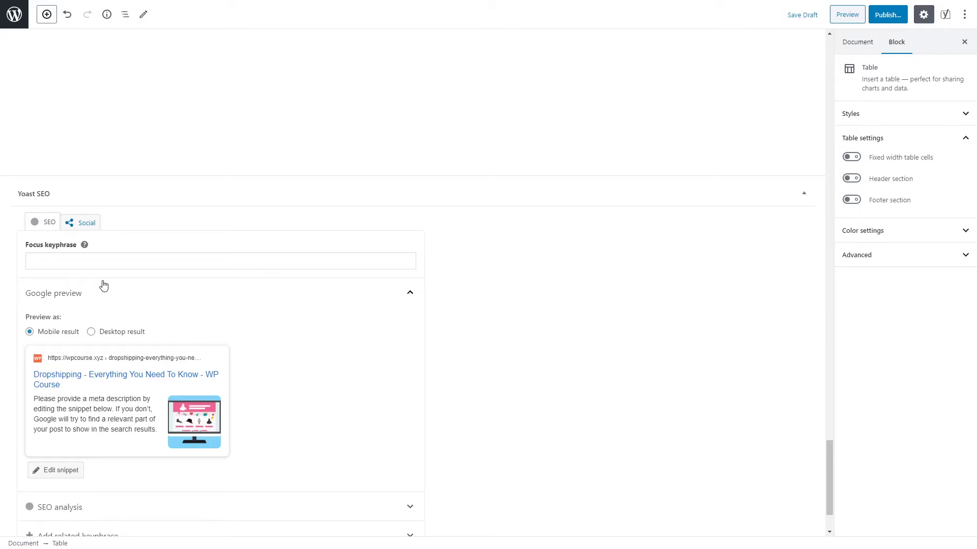
pyautogui.scroll(10, 218, 278)
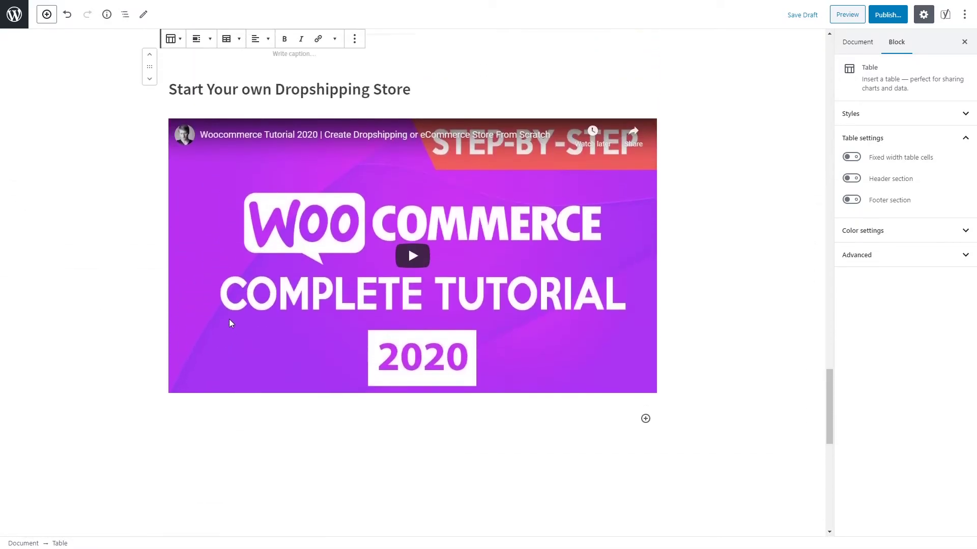
pyautogui.scroll(3, 230, 320)
pyautogui.scroll(-1, 198, 322)
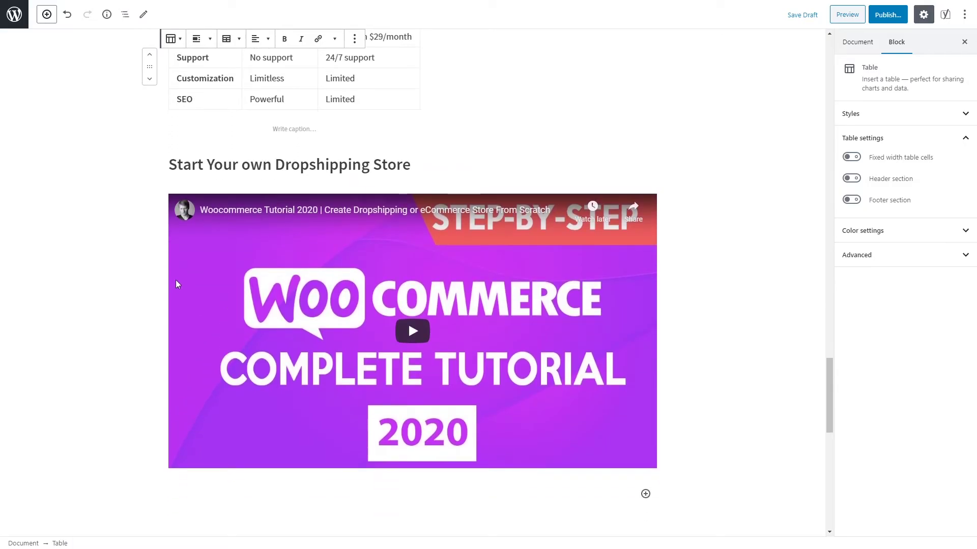
pyautogui.scroll(15, 177, 283)
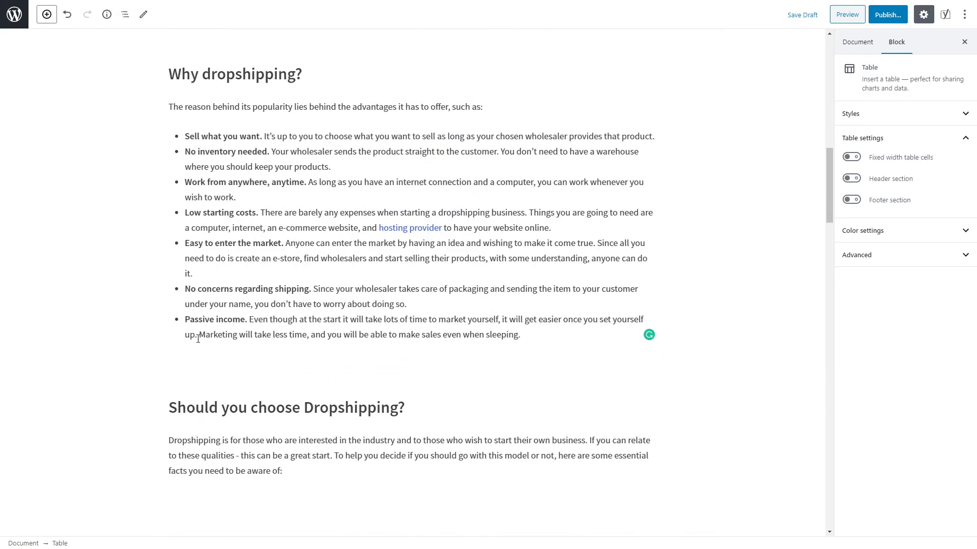
pyautogui.scroll(15, 197, 339)
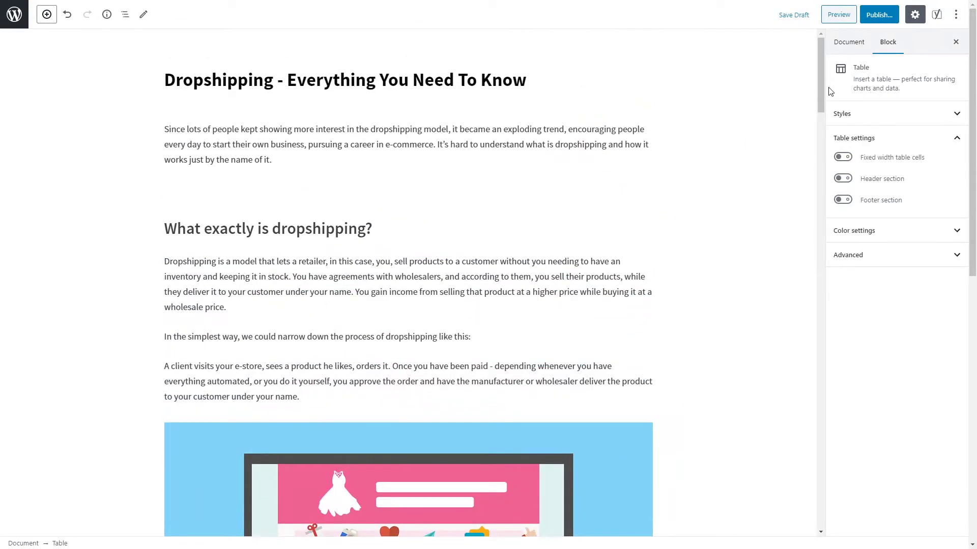
# - Assign the Dropshipping category in Document settings and bring up the featured image chooser
pyautogui.click(847, 46)
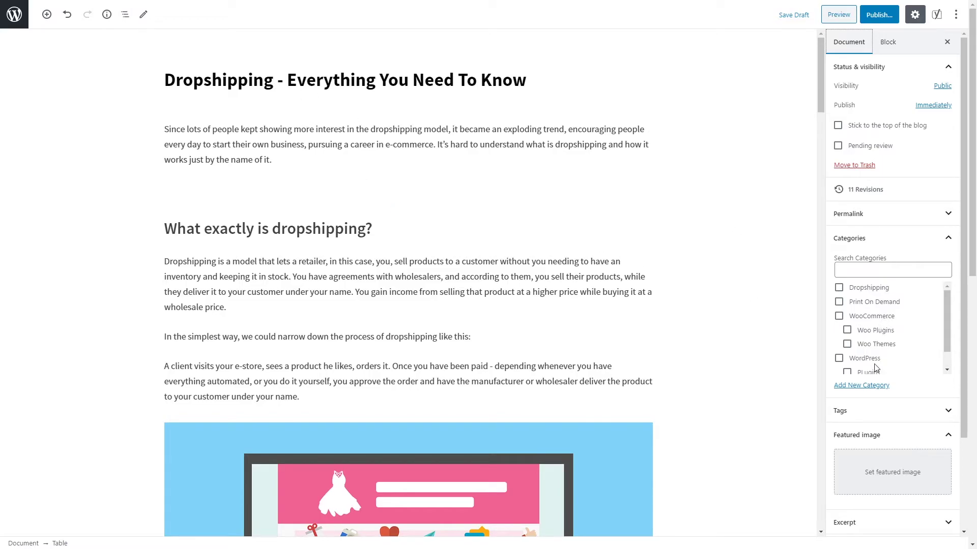
pyautogui.click(839, 288)
pyautogui.scroll(-2, 898, 361)
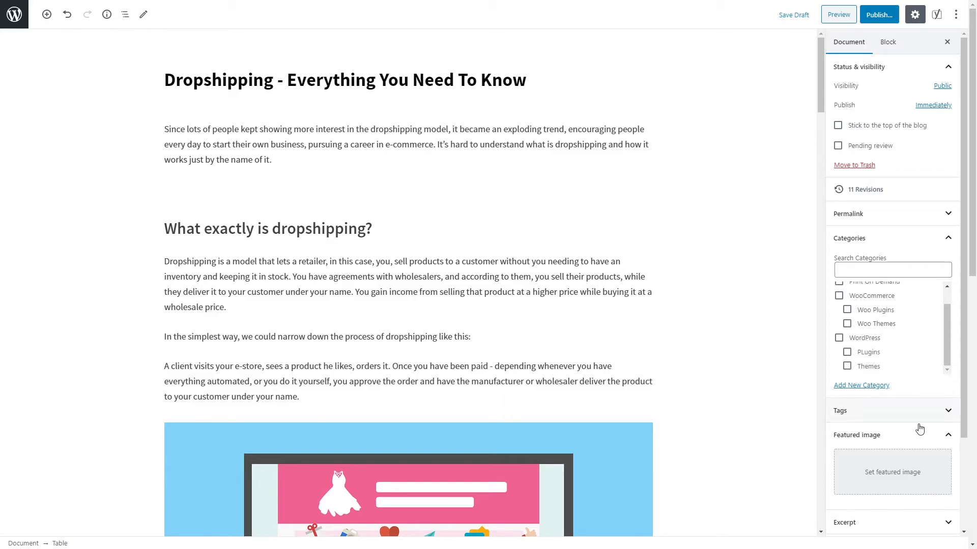
pyautogui.scroll(-2, 920, 429)
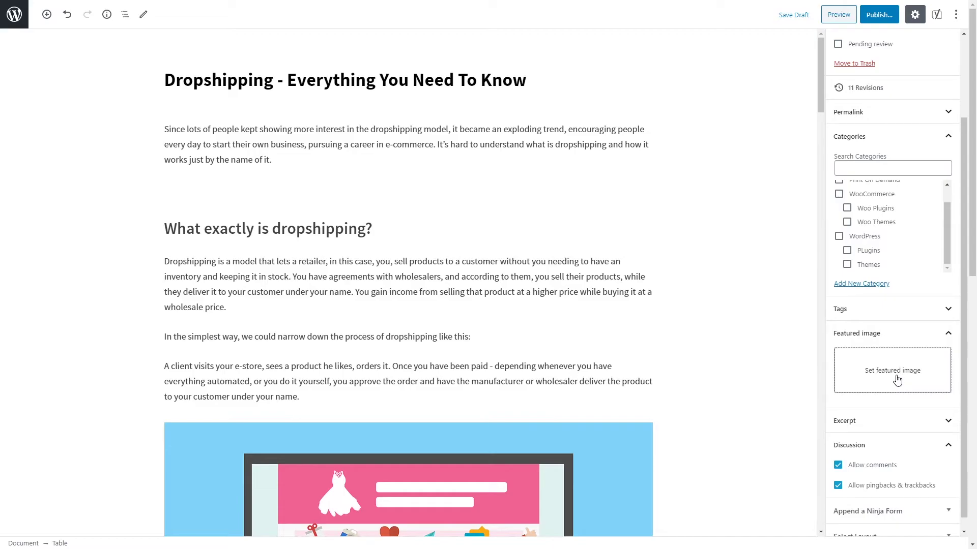
pyautogui.click(893, 386)
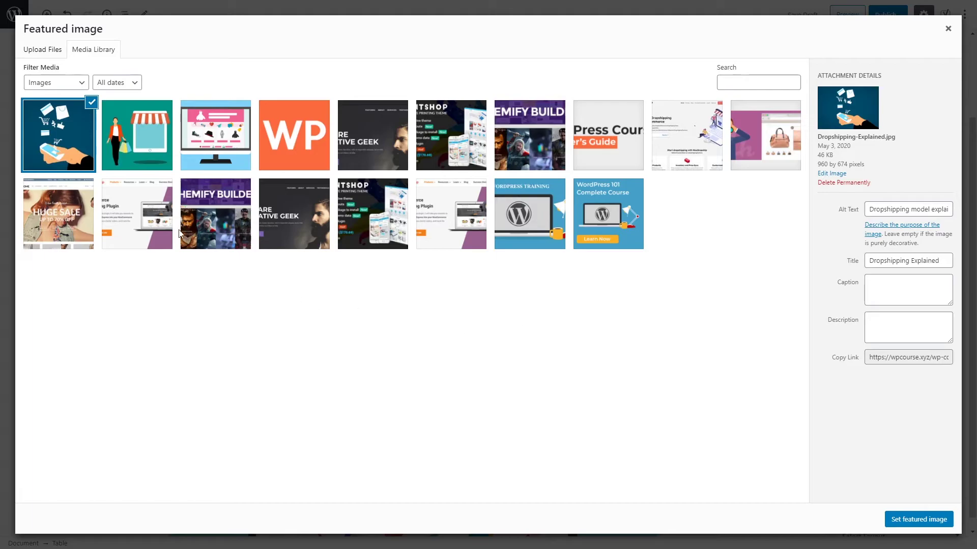
# - Set Dropshipping-Explained.jpg from the Media Library as the post's featured image
pyautogui.click(45, 54)
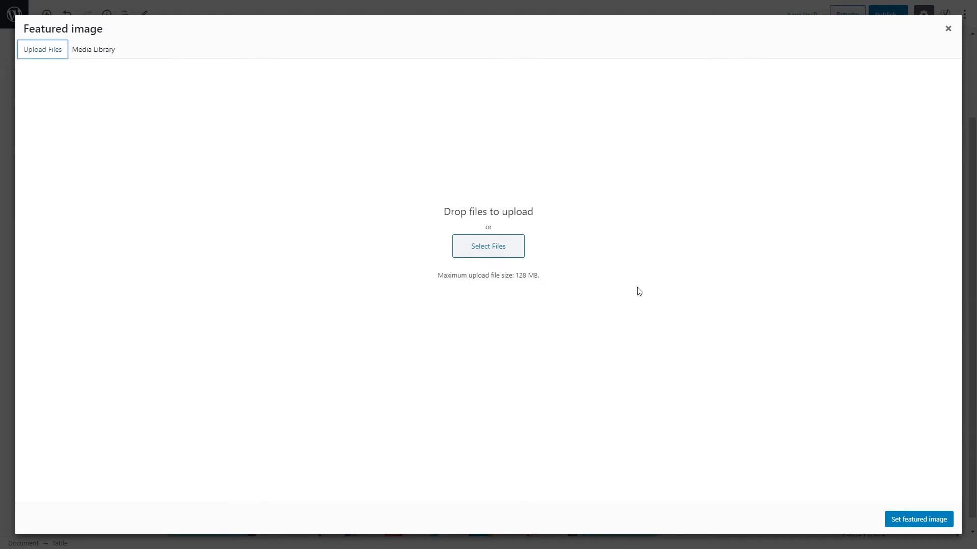
pyautogui.click(94, 52)
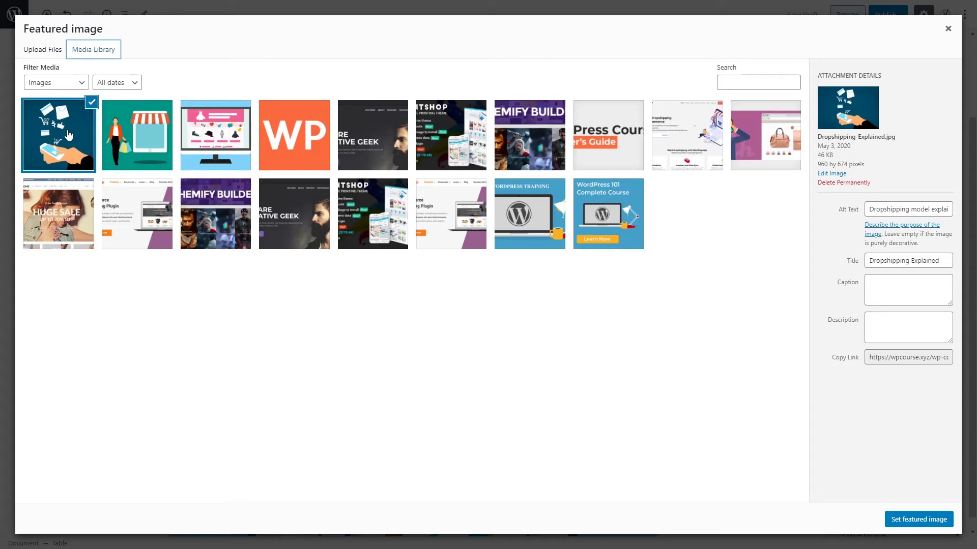
pyautogui.click(70, 148)
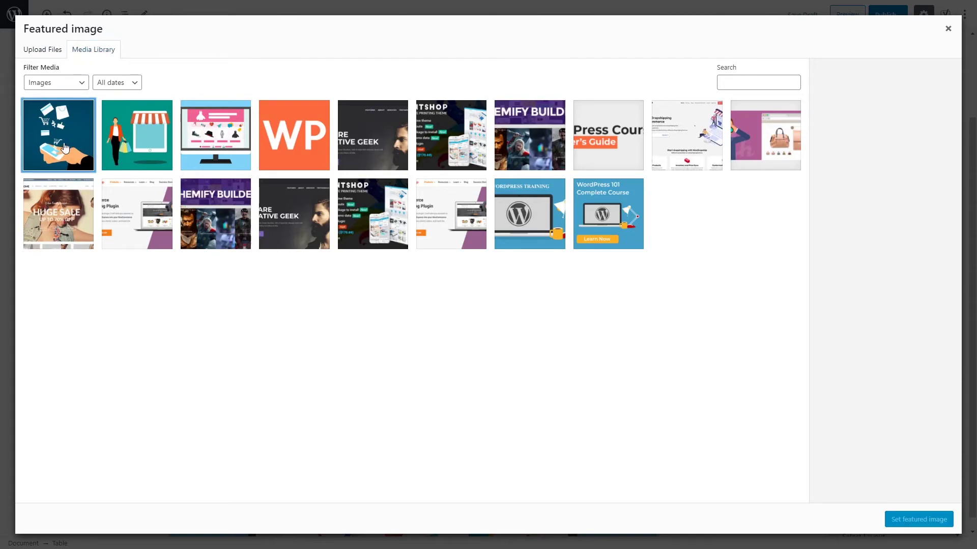
pyautogui.click(70, 150)
pyautogui.click(899, 518)
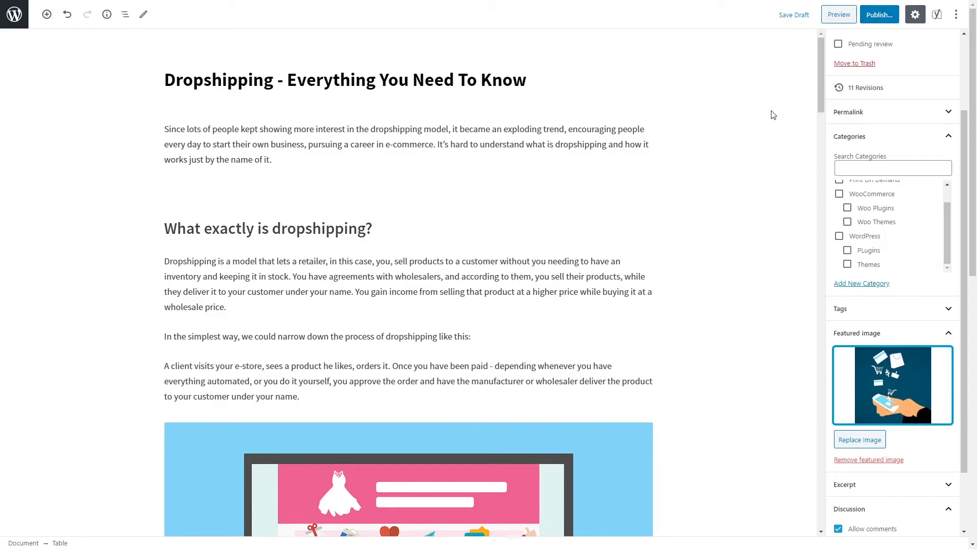
# - Preview the post on the WP Course site, scrolling through it and back to the top
pyautogui.click(839, 16)
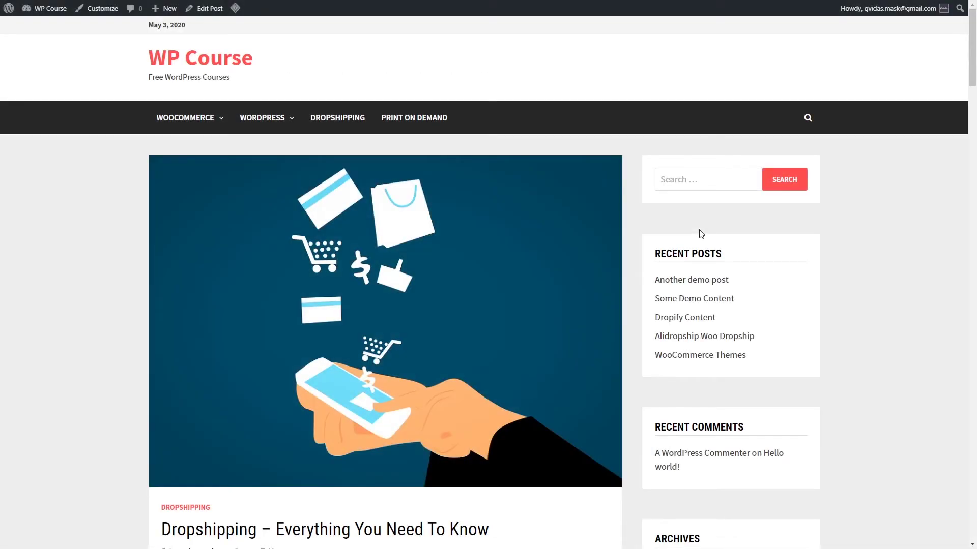
pyautogui.scroll(-7, 701, 233)
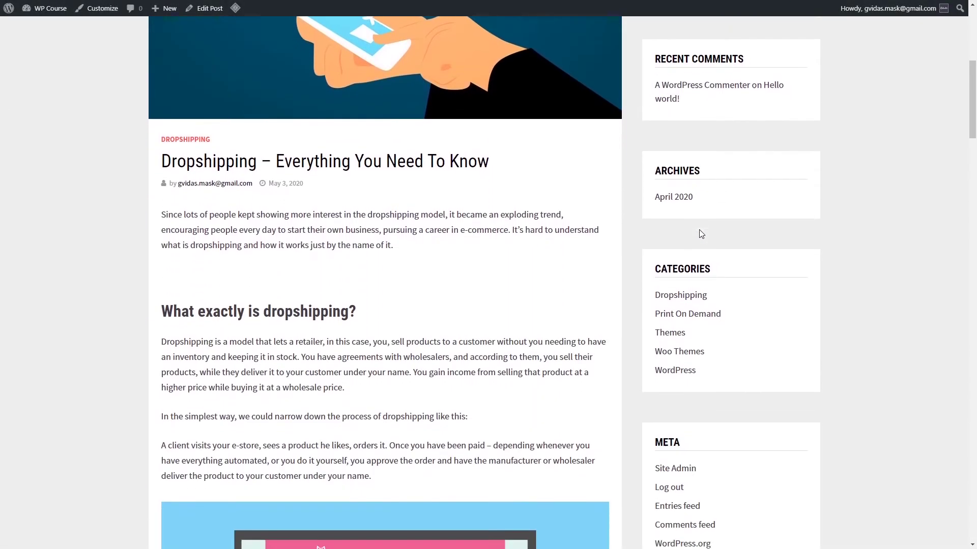
pyautogui.scroll(9, 699, 231)
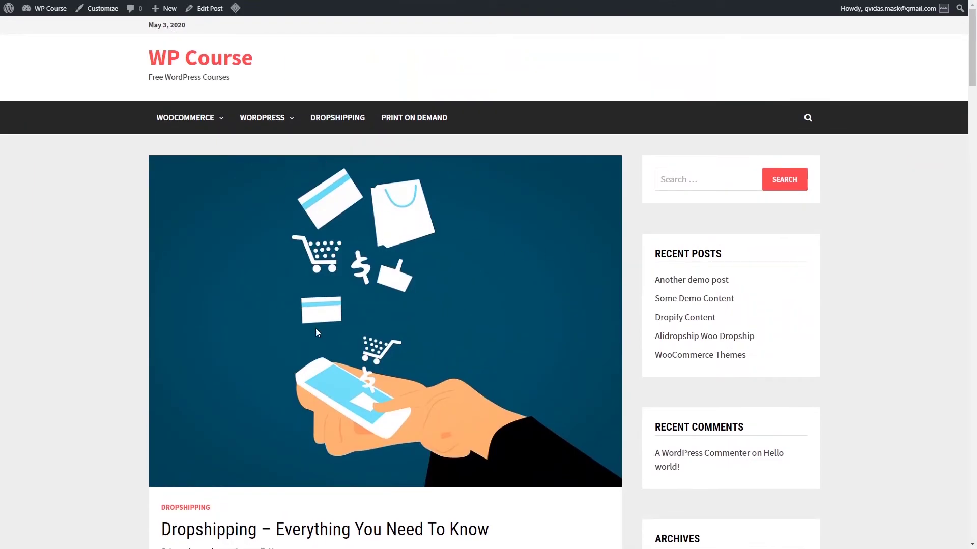
pyautogui.scroll(-6, 444, 334)
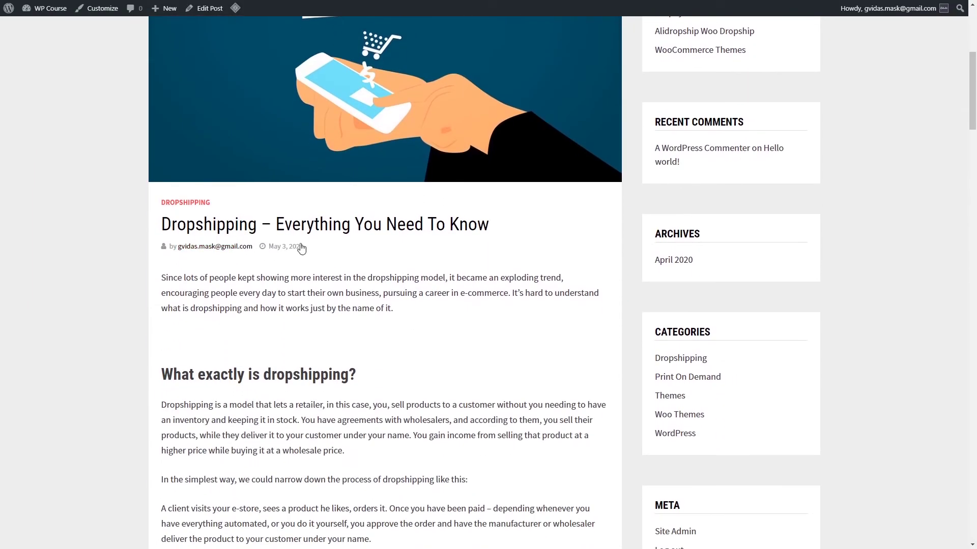
pyautogui.scroll(-2, 302, 248)
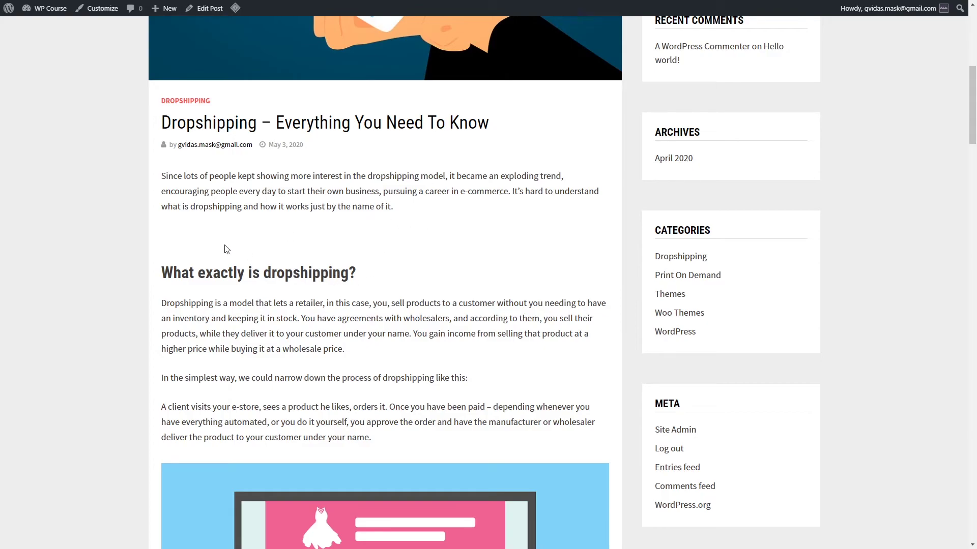
pyautogui.scroll(-13, 291, 291)
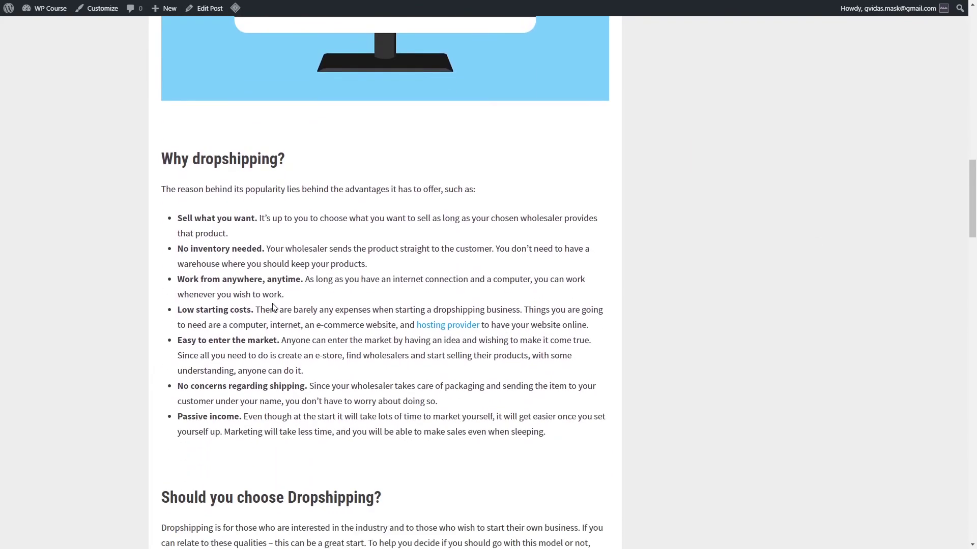
pyautogui.scroll(-20, 299, 296)
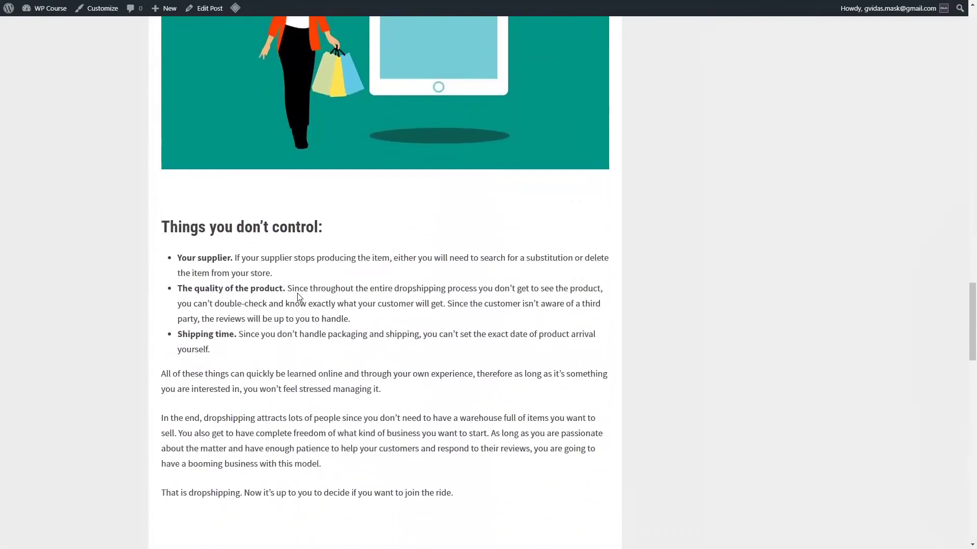
pyautogui.scroll(-4, 375, 410)
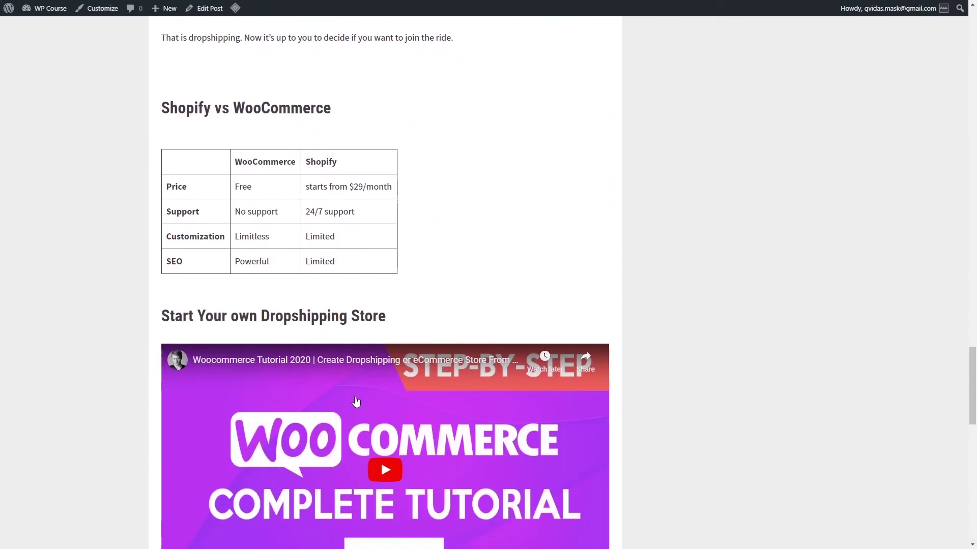
pyautogui.scroll(-5, 337, 377)
pyautogui.scroll(18, 370, 386)
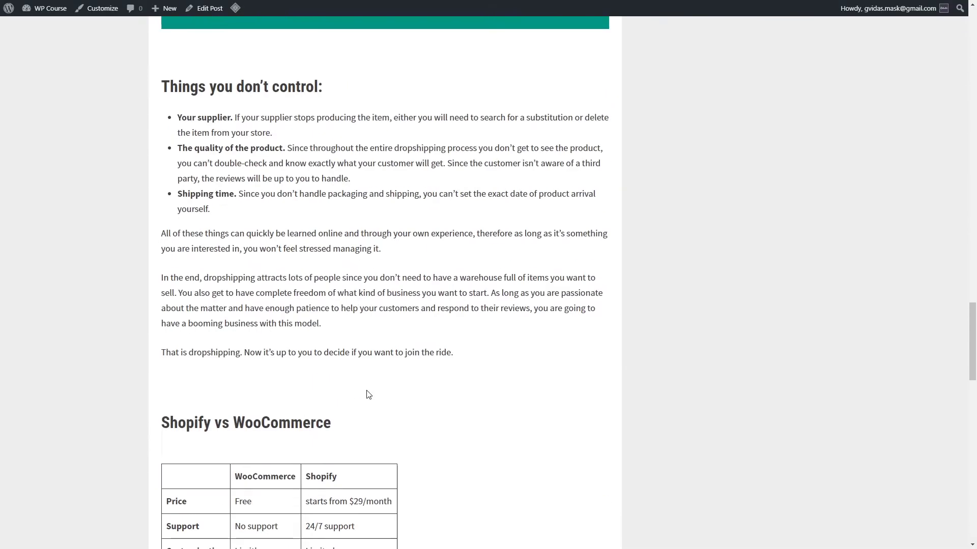
pyautogui.scroll(20, 365, 402)
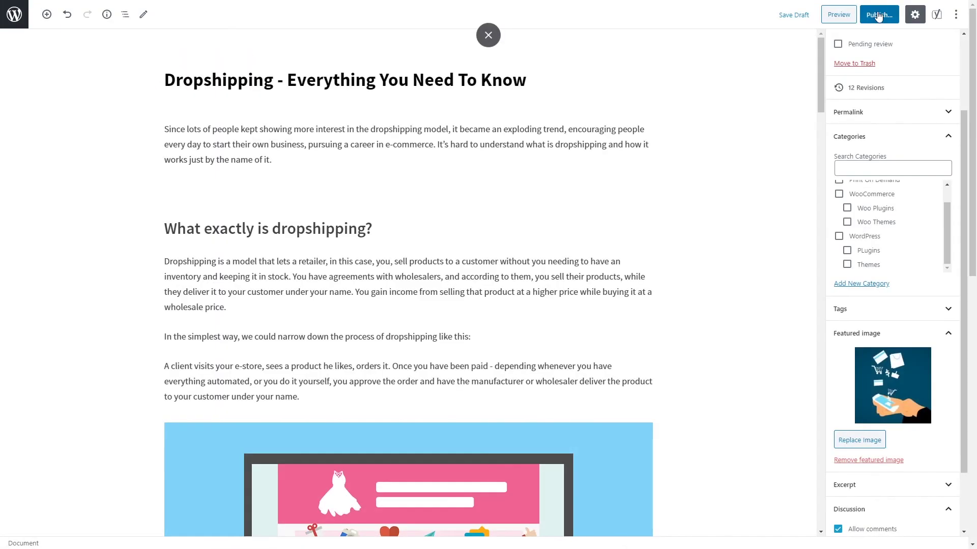
# - Publish the post and check it heads the WP Course homepage and Recent Posts
pyautogui.click(879, 14)
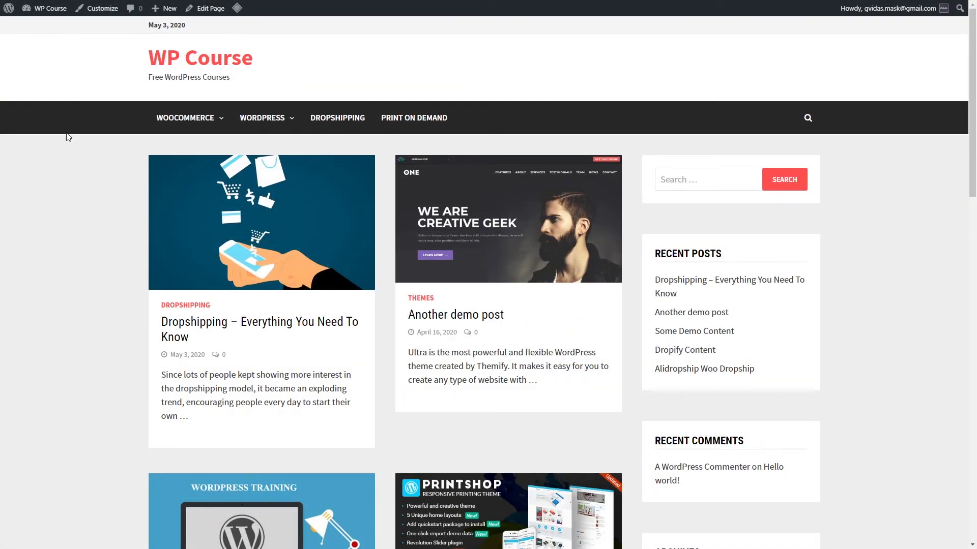
pyautogui.scroll(-5, 68, 136)
pyautogui.scroll(5, 91, 187)
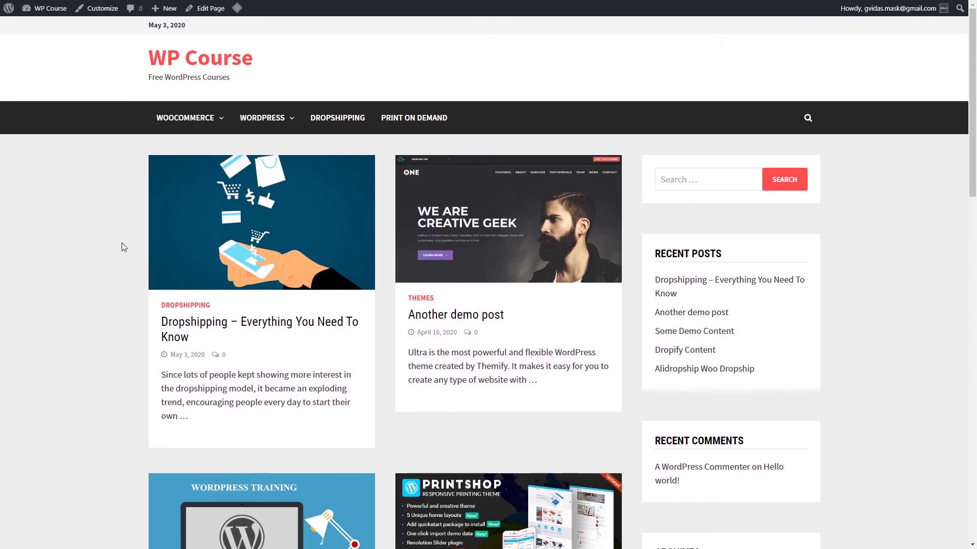